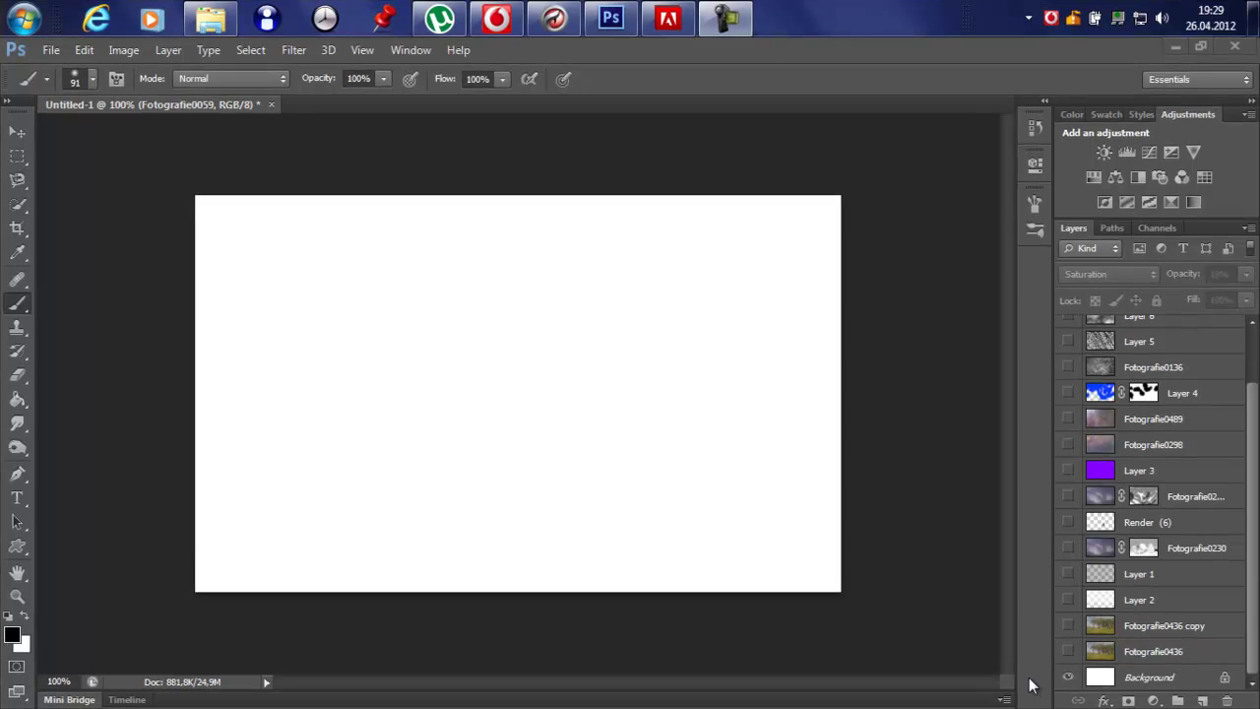
# - Show the layers from Fotografie0436 up to Fotografie0059, leaving Fotografie0436 copy hidden, to view the complete composite
pyautogui.click(1068, 650)
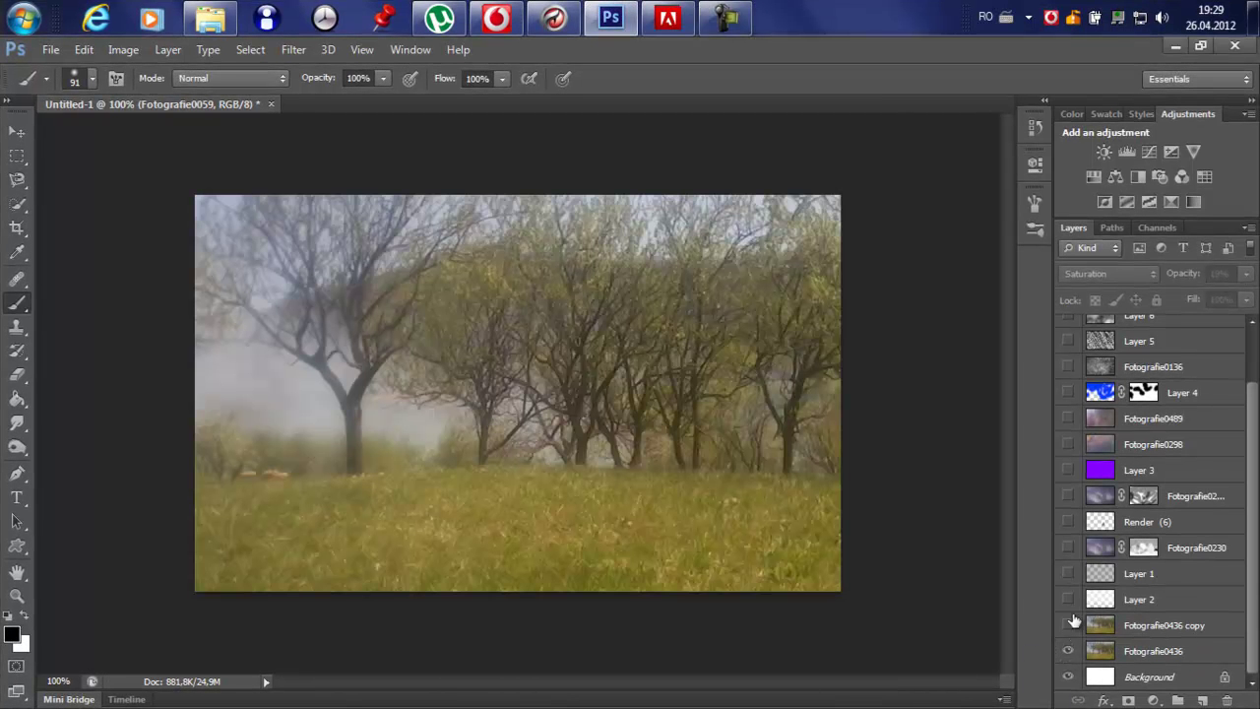
pyautogui.click(1068, 598)
pyautogui.click(1068, 469)
pyautogui.click(1068, 444)
pyautogui.click(1070, 392)
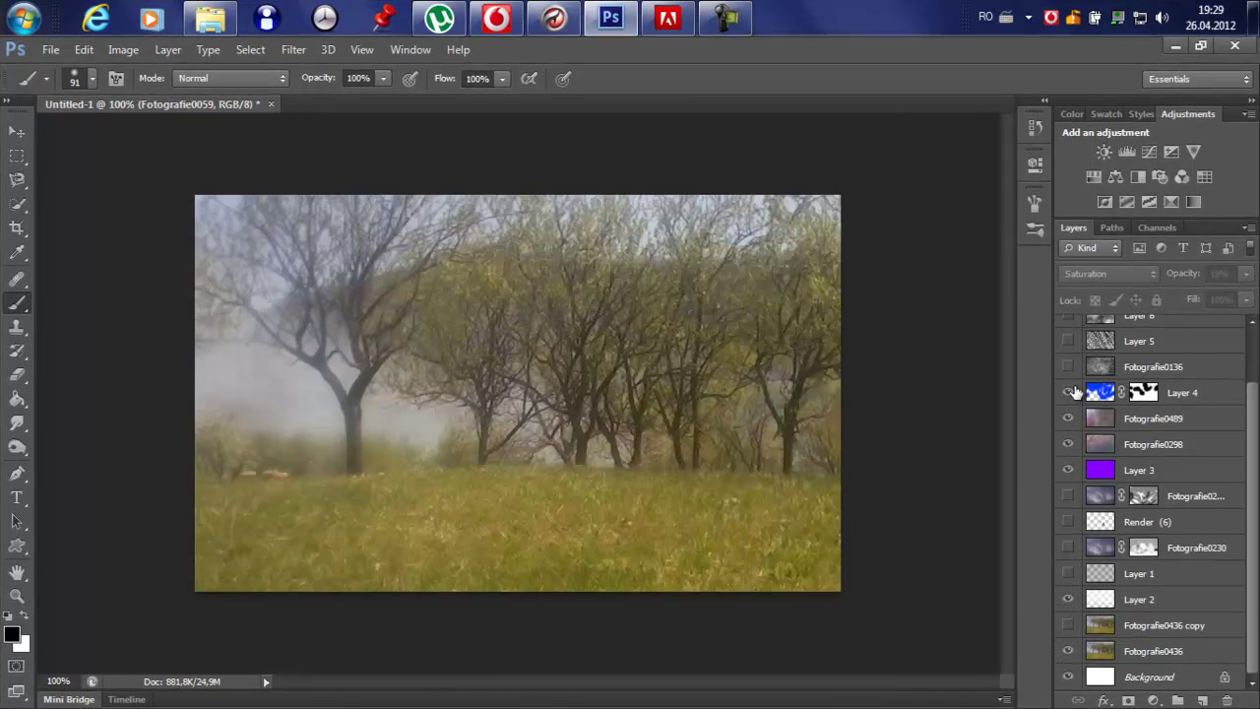
pyautogui.moveTo(1075, 366); pyautogui.dragTo(1079, 596)
pyautogui.scroll(1, 1256, 464)
pyautogui.scroll(2, 1256, 465)
pyautogui.click(1069, 381)
pyautogui.click(1068, 327)
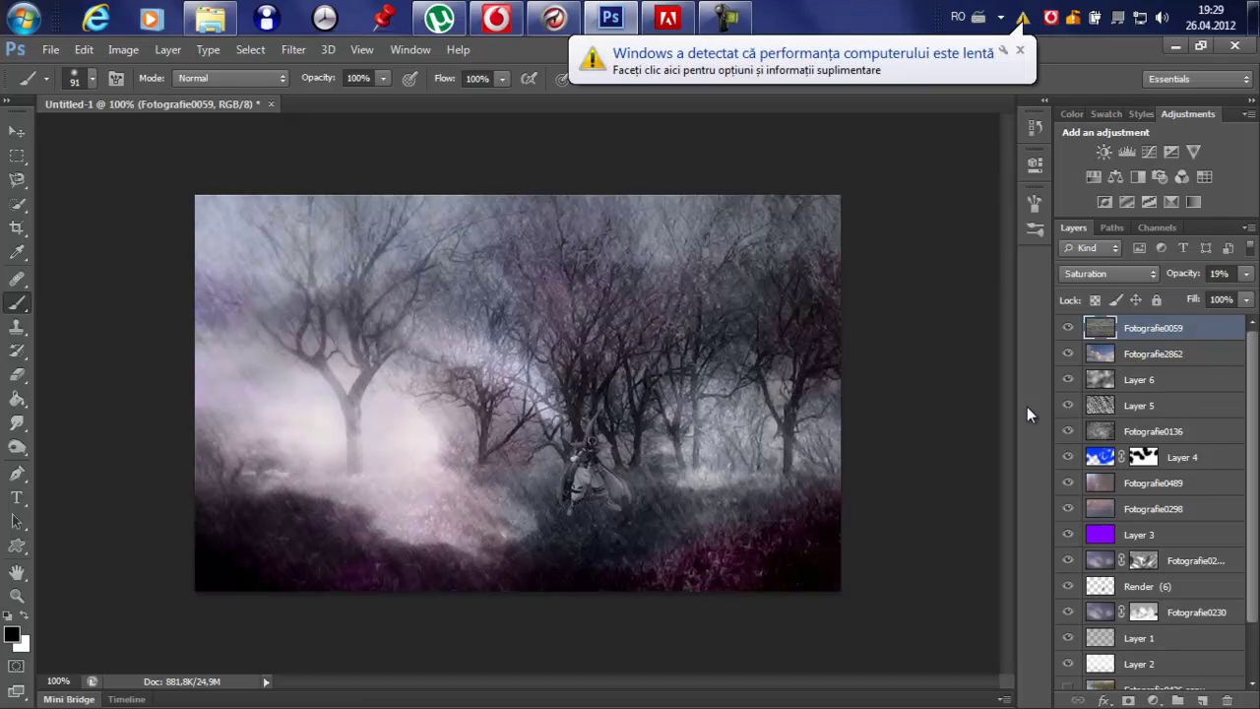
# - Hide the effect layers above the Fotografie0436 photos and delete the Fotografie0436 copy layer
pyautogui.moveTo(1068, 330); pyautogui.dragTo(1073, 667)
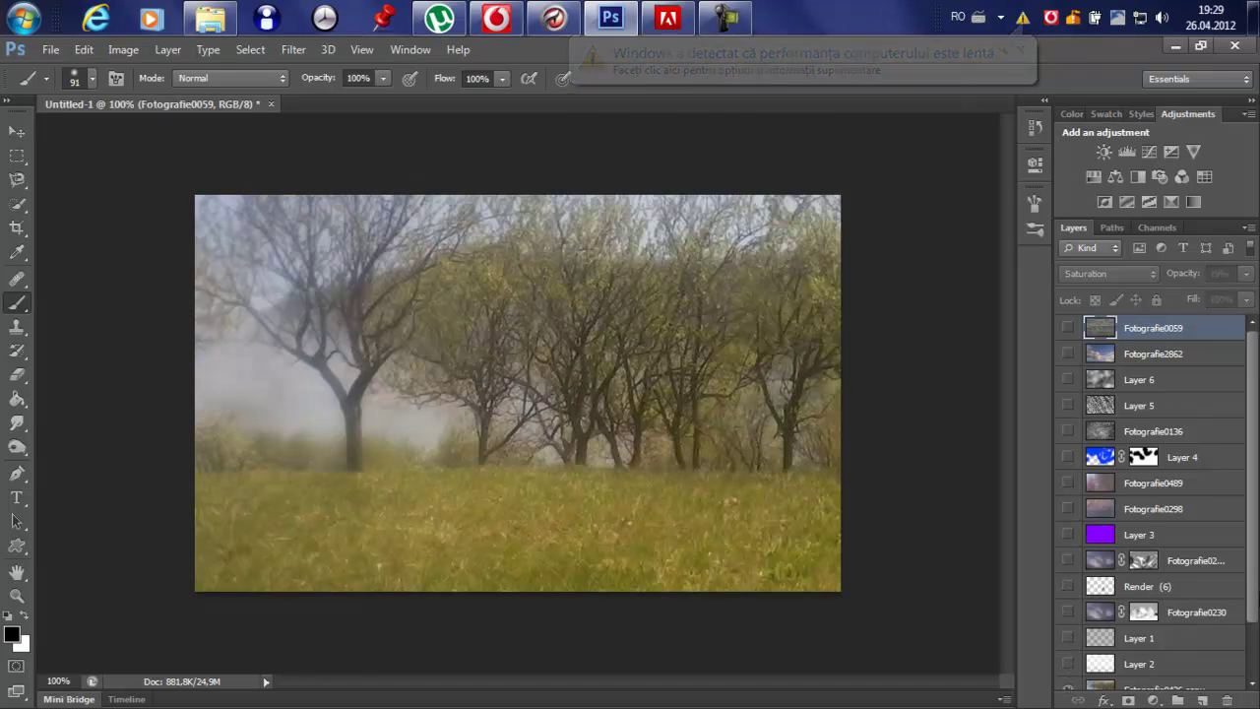
pyautogui.scroll(-2, 1255, 594)
pyautogui.click(1117, 640)
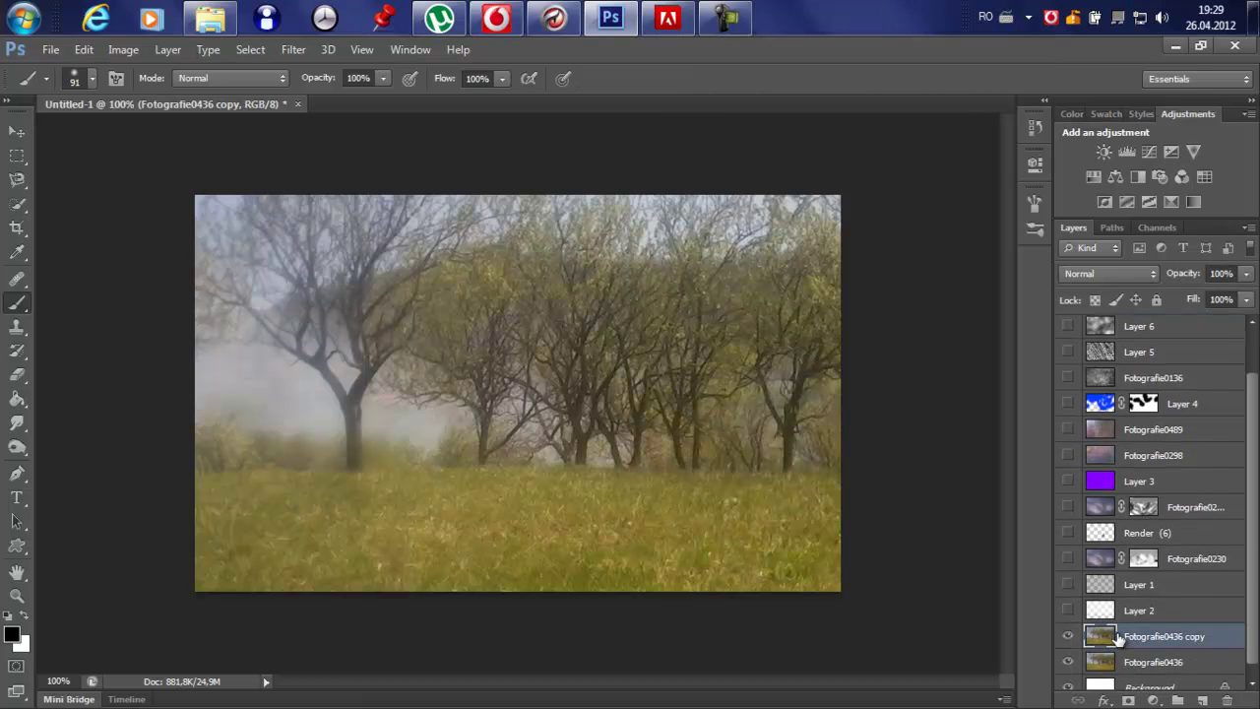
pyautogui.press('Delete')
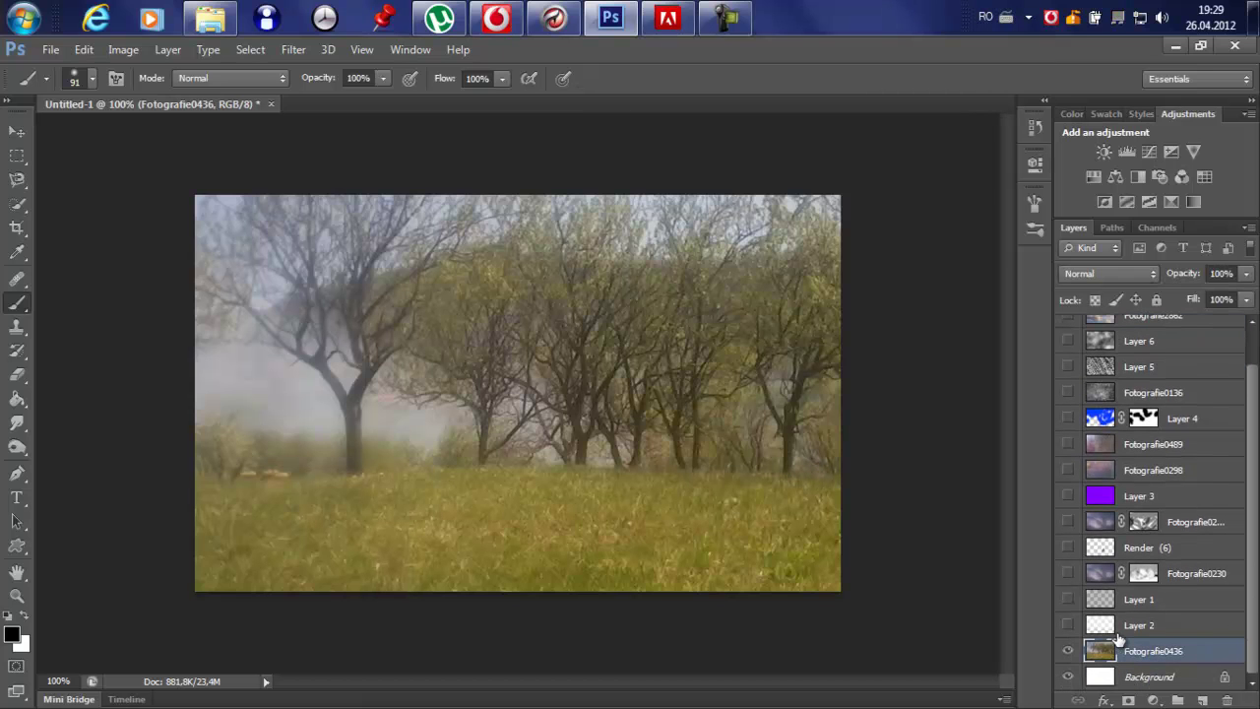
# - Toggle the visibility of the Fotografie0436, Fotografie0230 and Render (6) layers to compare the base photo with and without them
pyautogui.click(1110, 678)
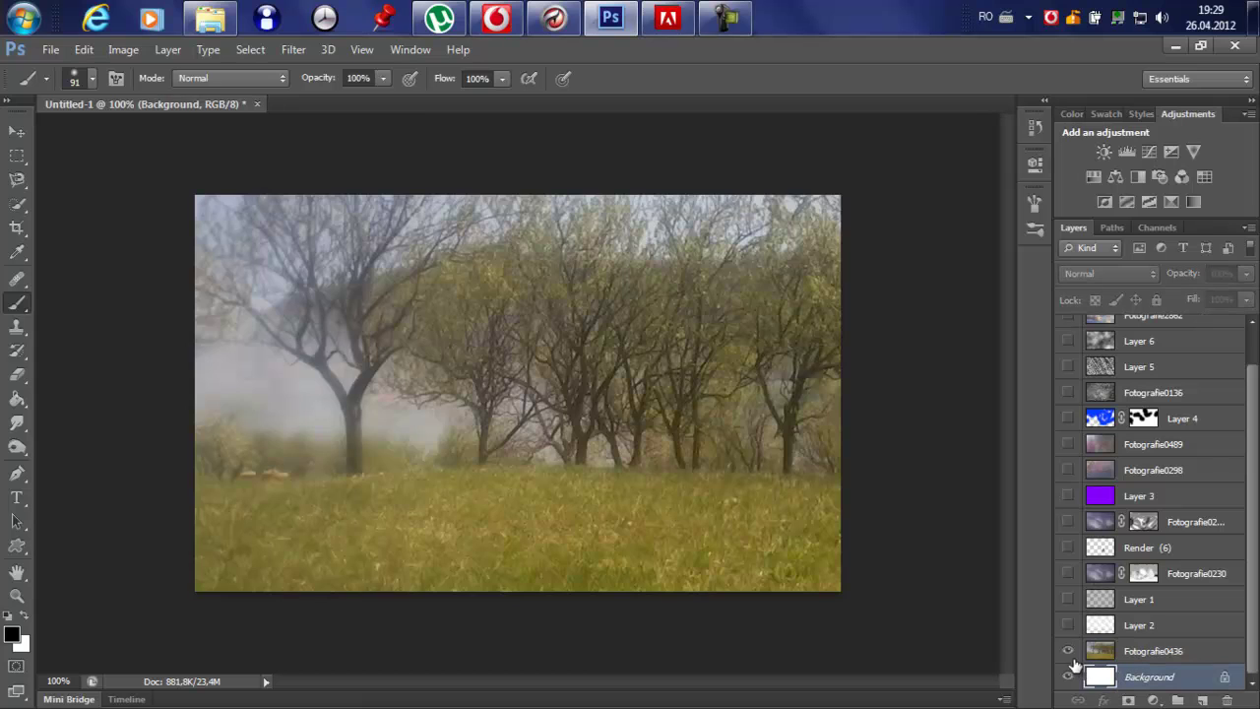
pyautogui.click(1068, 650)
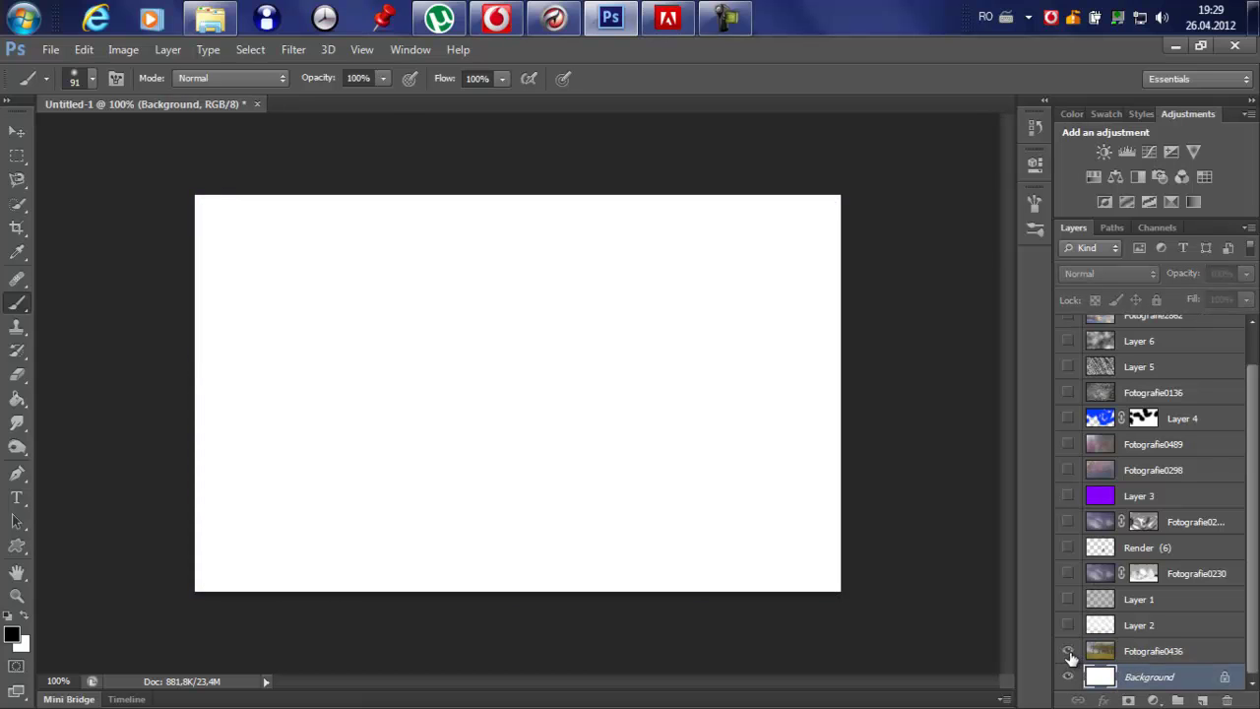
pyautogui.click(1068, 650)
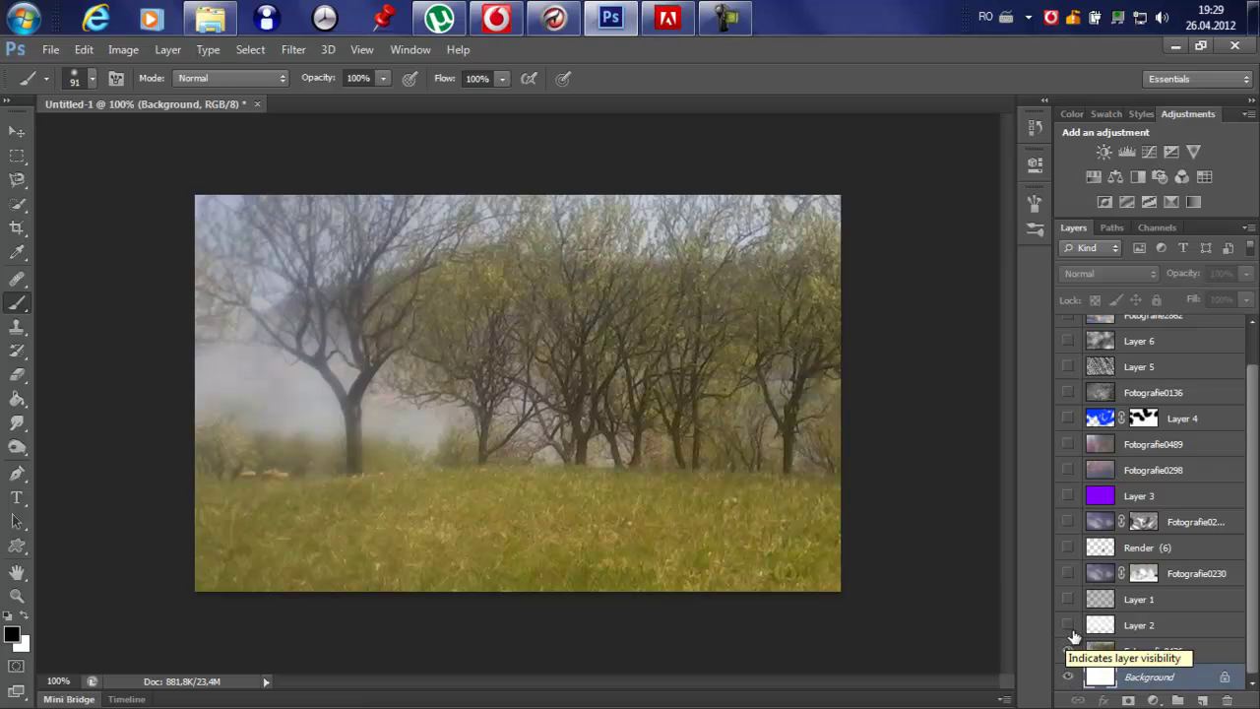
pyautogui.click(1068, 573)
pyautogui.click(1068, 548)
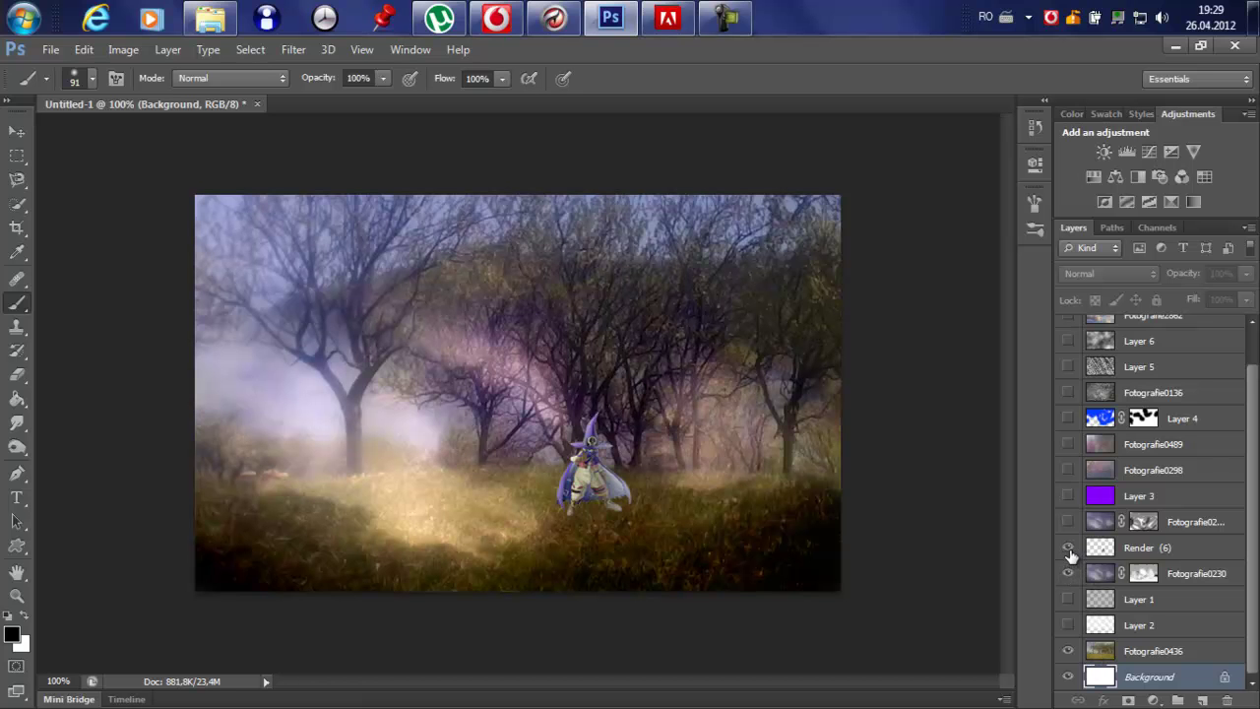
pyautogui.click(1069, 552)
pyautogui.click(1069, 573)
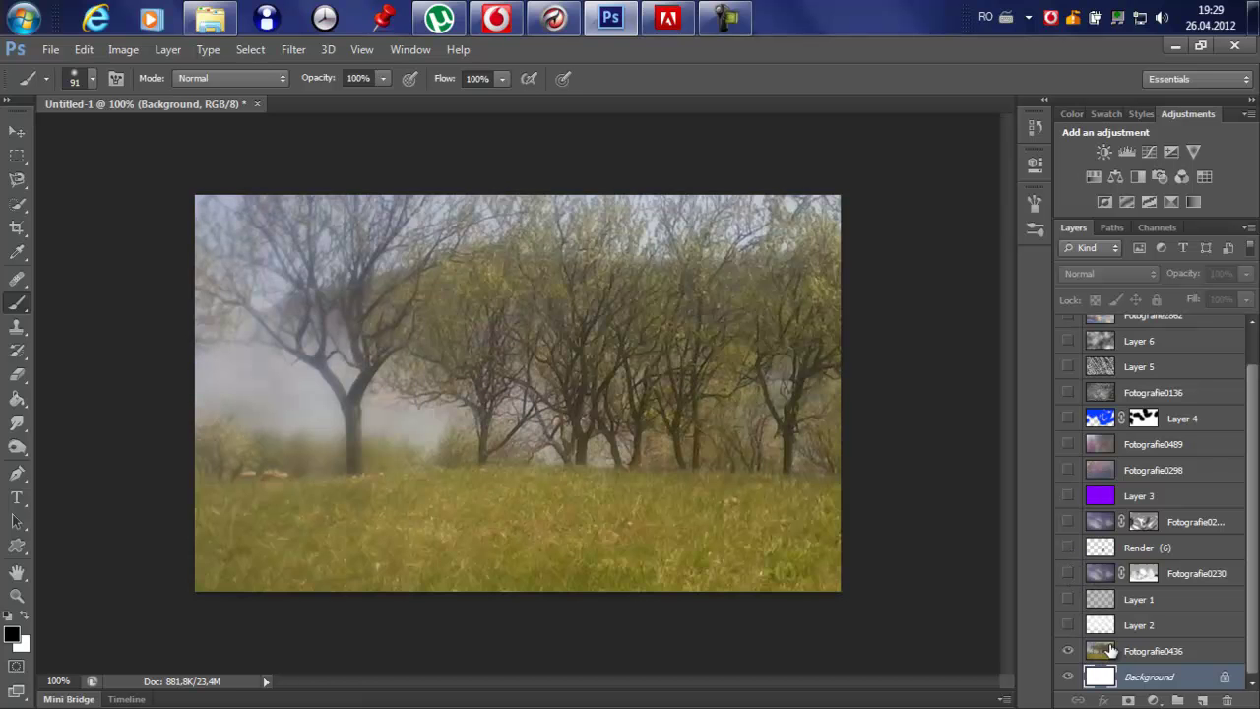
# - Duplicate the Fotografie0436 layer and hide the original beneath the copy
pyautogui.click(1125, 653)
pyautogui.hotkey('ctrl', 'j')
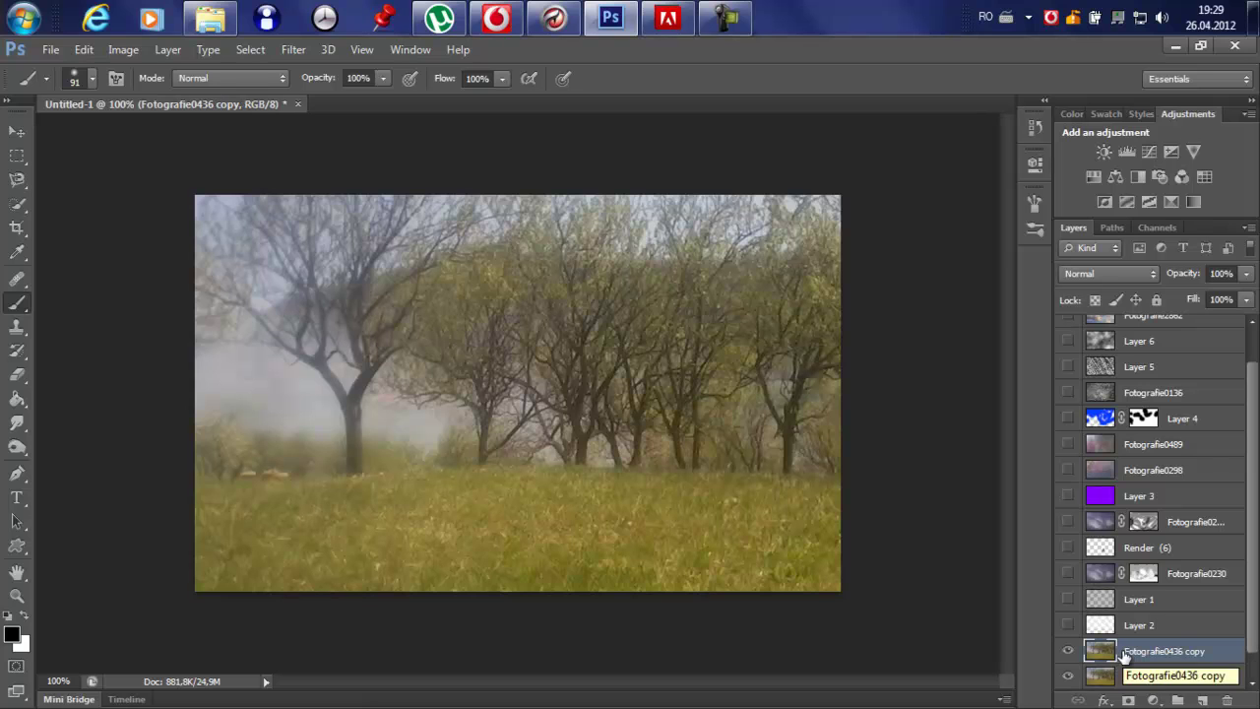
pyautogui.click(1068, 676)
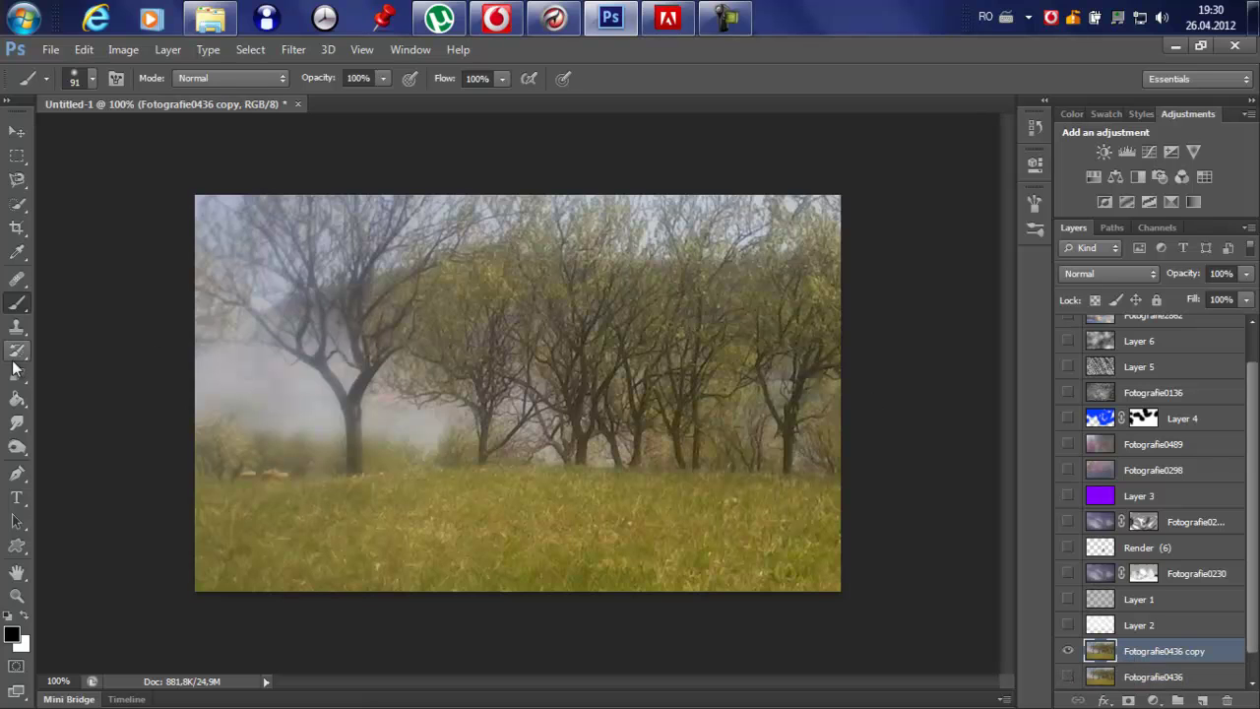
# - Remove the small light spots along the grass edge around the foreground tree's base with the Clone Stamp tool
pyautogui.moveTo(16, 329); pyautogui.dragTo(61, 328)
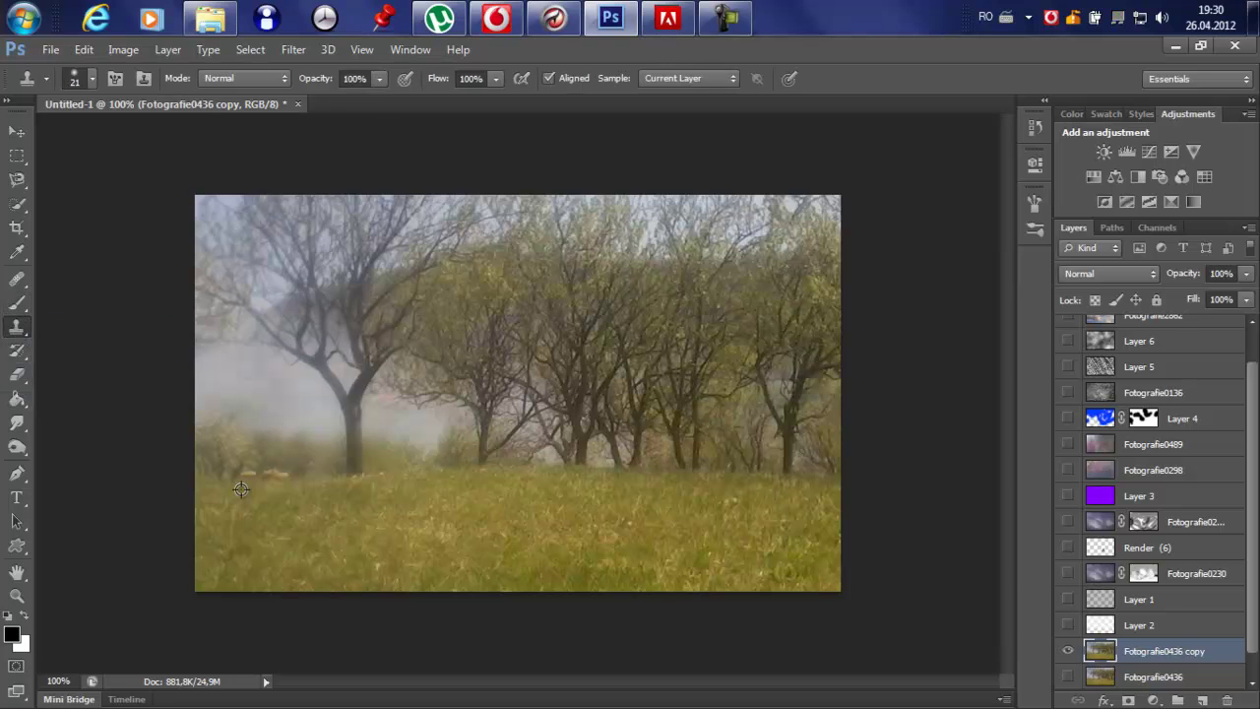
pyautogui.moveTo(241, 475)
pyautogui.mouseDown()
pyautogui.moveTo(285, 479)
pyautogui.moveTo(183, 482)
pyautogui.moveTo(376, 476)
pyautogui.mouseUp()
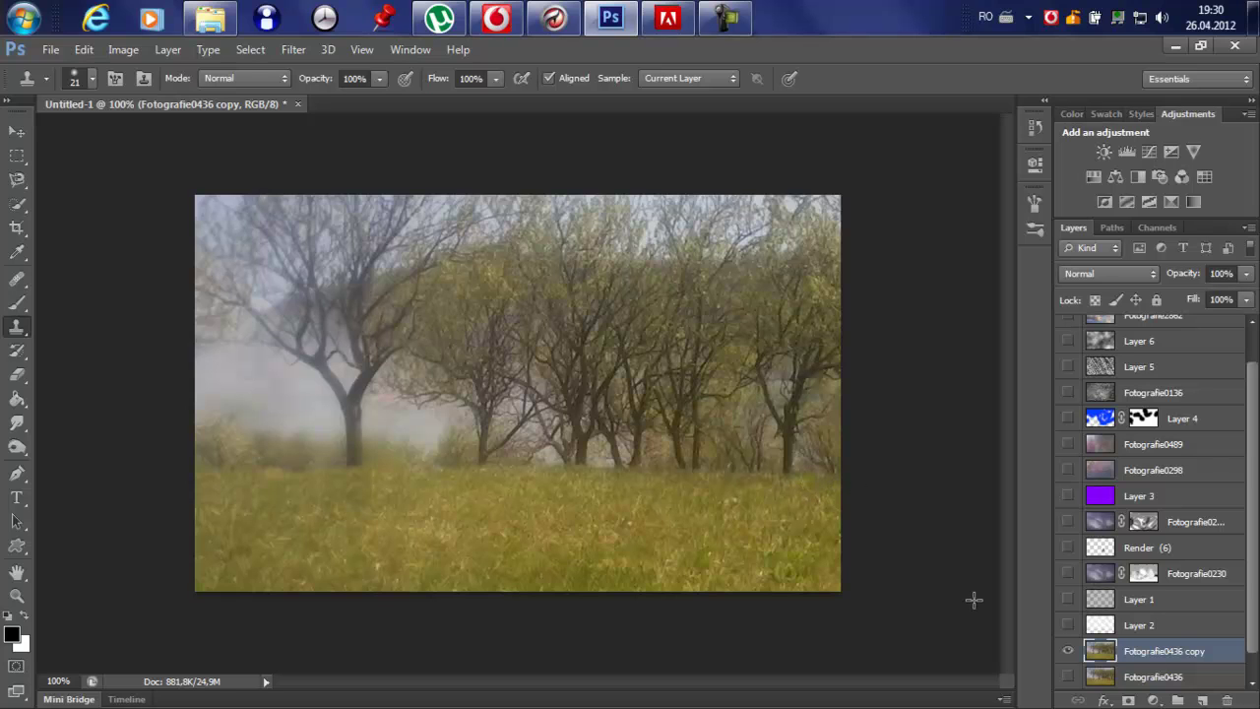
# - Show and select Layer 2, and activate the Brush tool with white as the foreground colour
pyautogui.click(1069, 627)
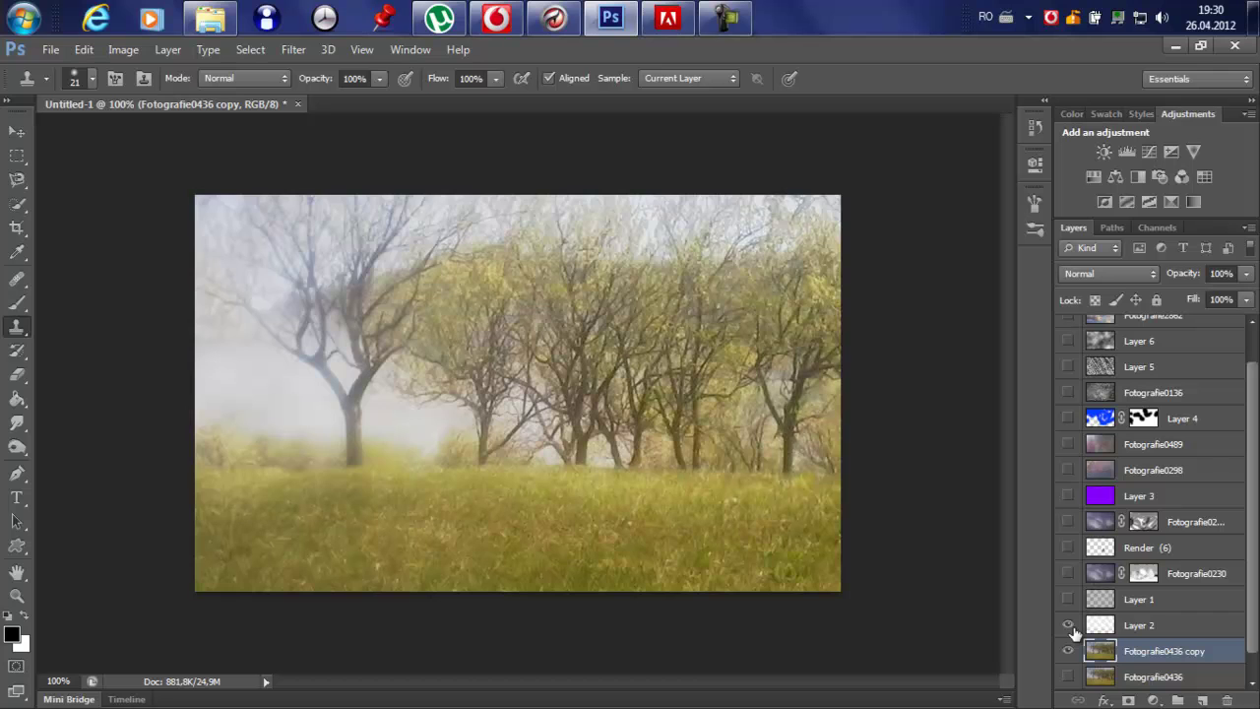
pyautogui.click(1132, 625)
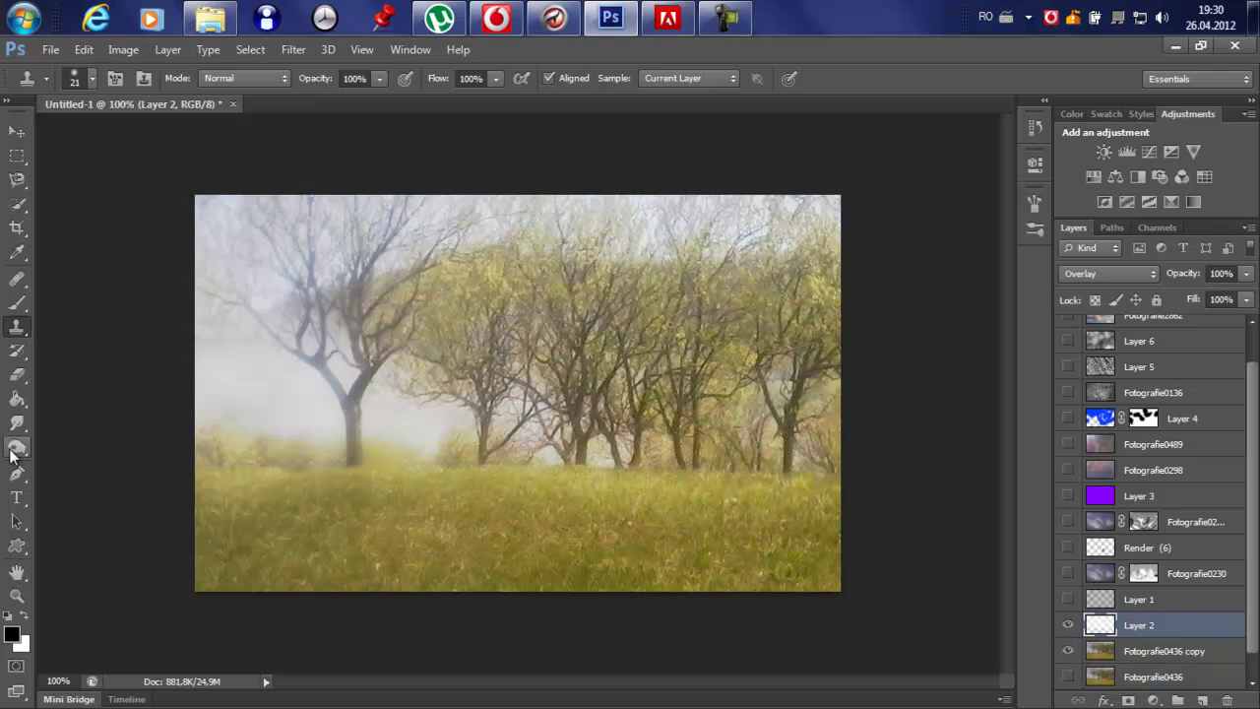
pyautogui.click(17, 303)
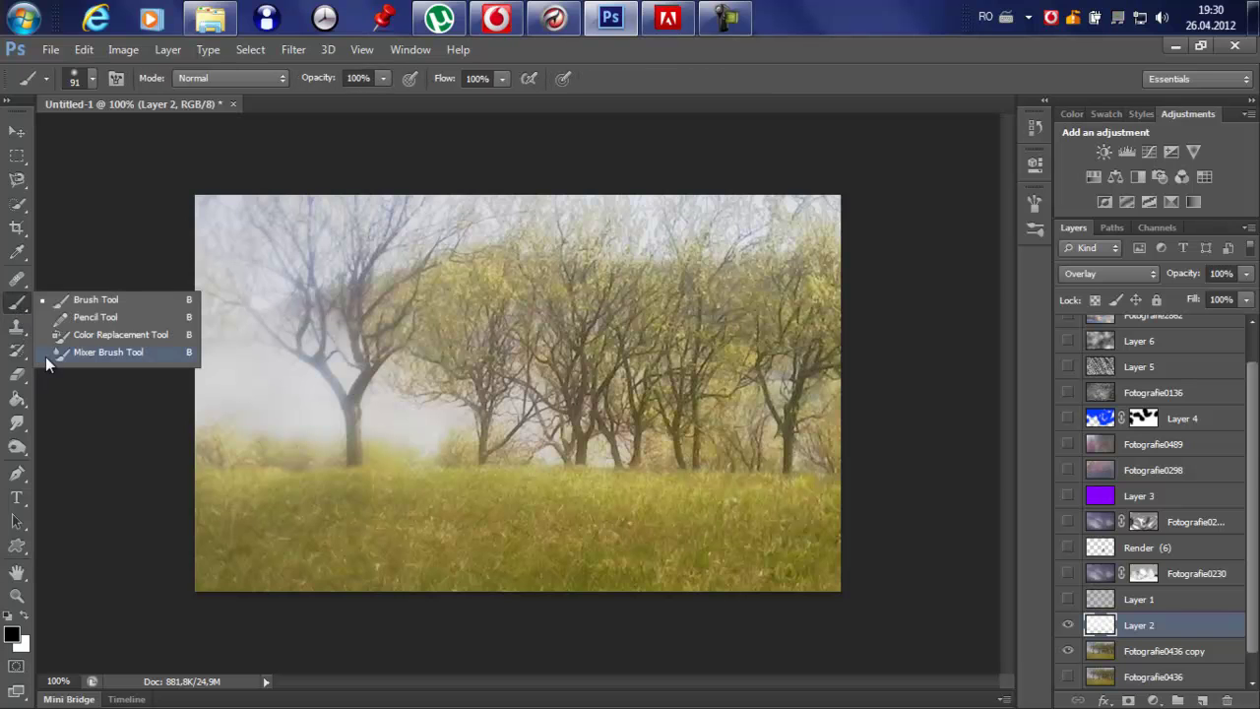
pyautogui.click(86, 307)
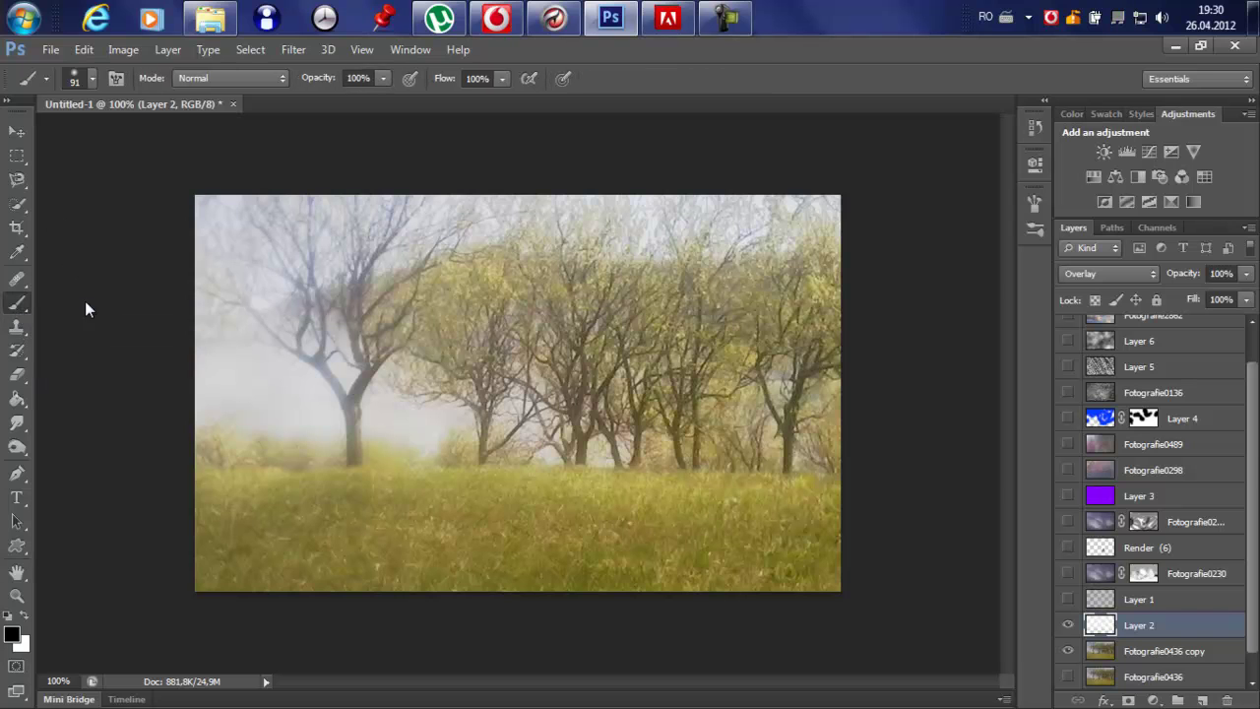
pyautogui.click(24, 615)
# - Reduce the brush opacity to 62% and show Layer 1
pyautogui.click(383, 78)
pyautogui.moveTo(386, 100); pyautogui.dragTo(335, 94)
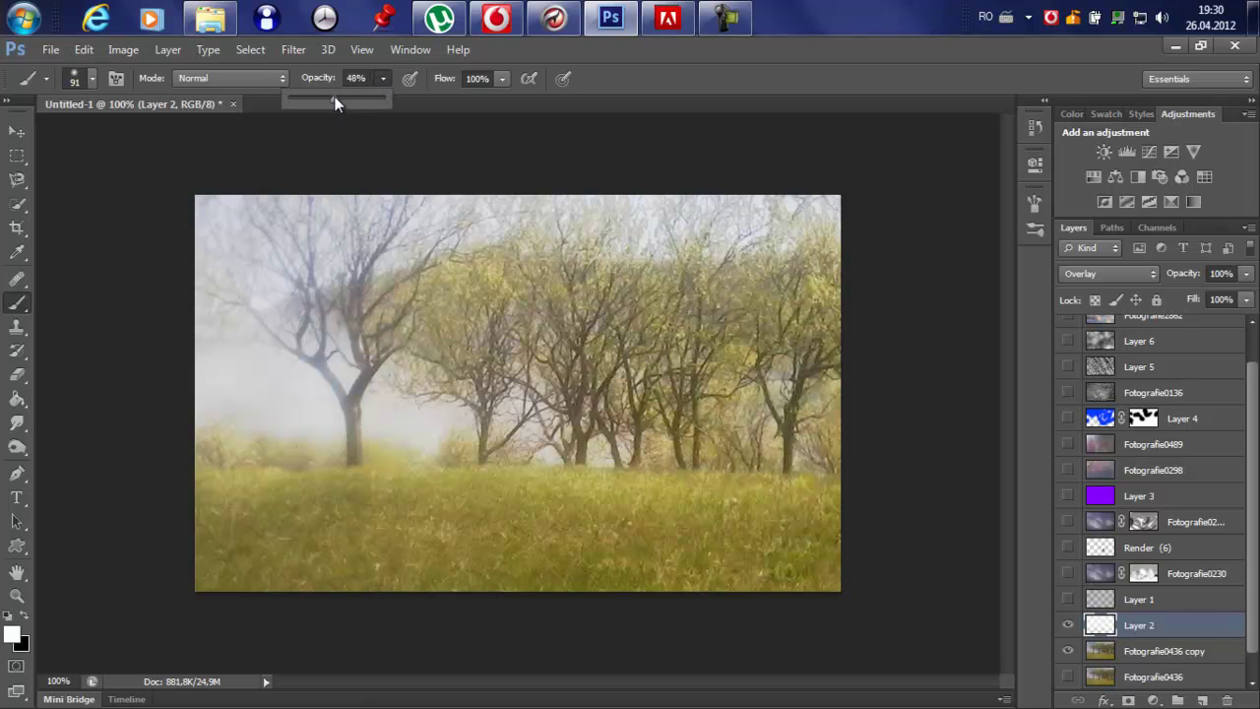
pyautogui.click(463, 121)
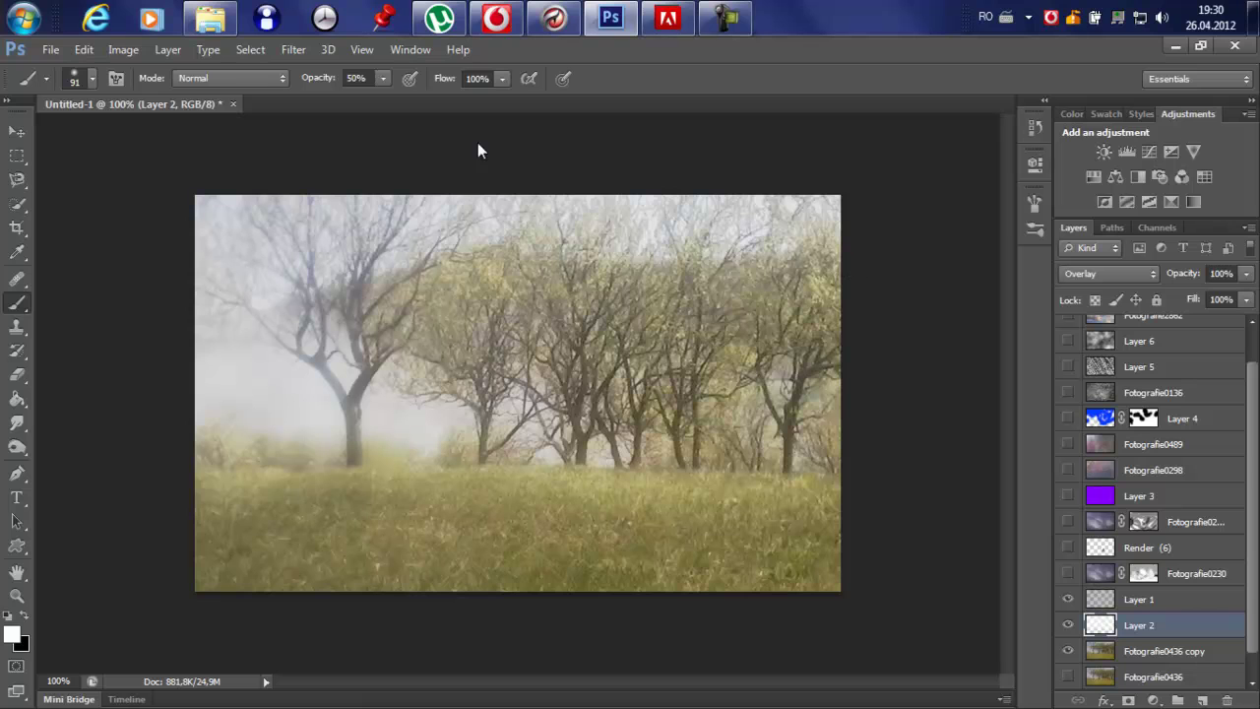
pyautogui.click(383, 81)
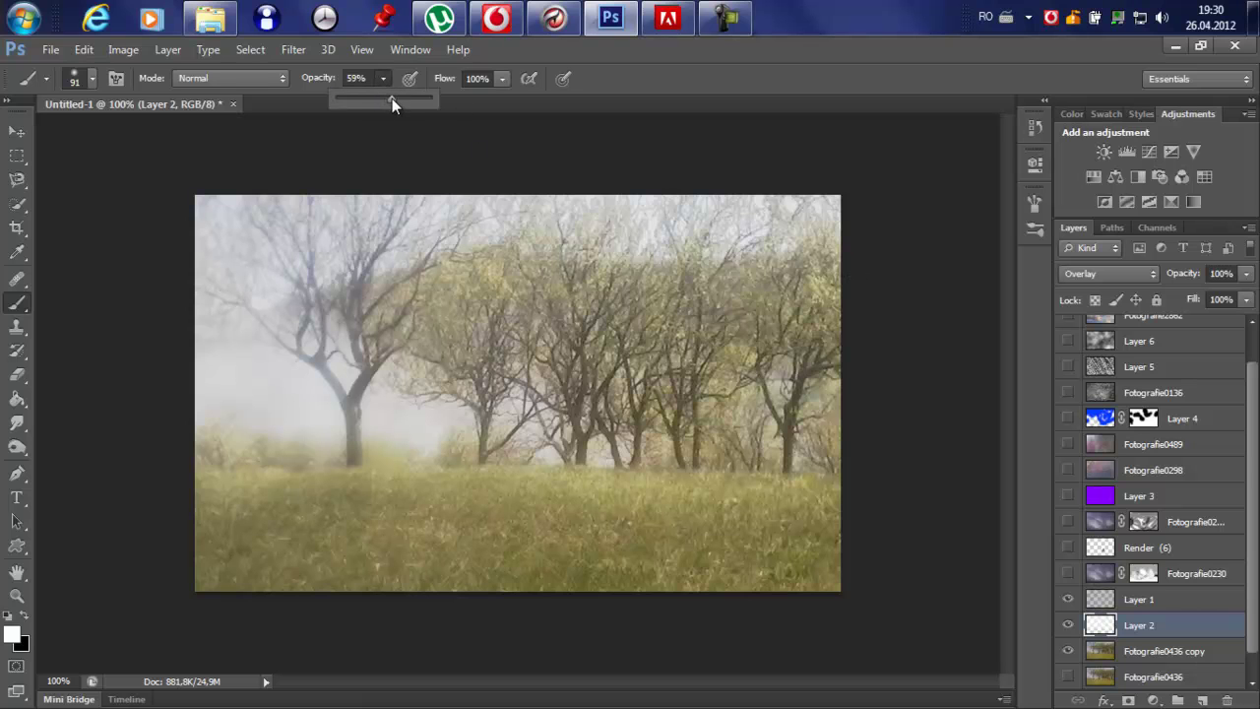
pyautogui.moveTo(375, 100); pyautogui.dragTo(487, 122)
pyautogui.moveTo(406, 98); pyautogui.dragTo(395, 98)
pyautogui.click(509, 134)
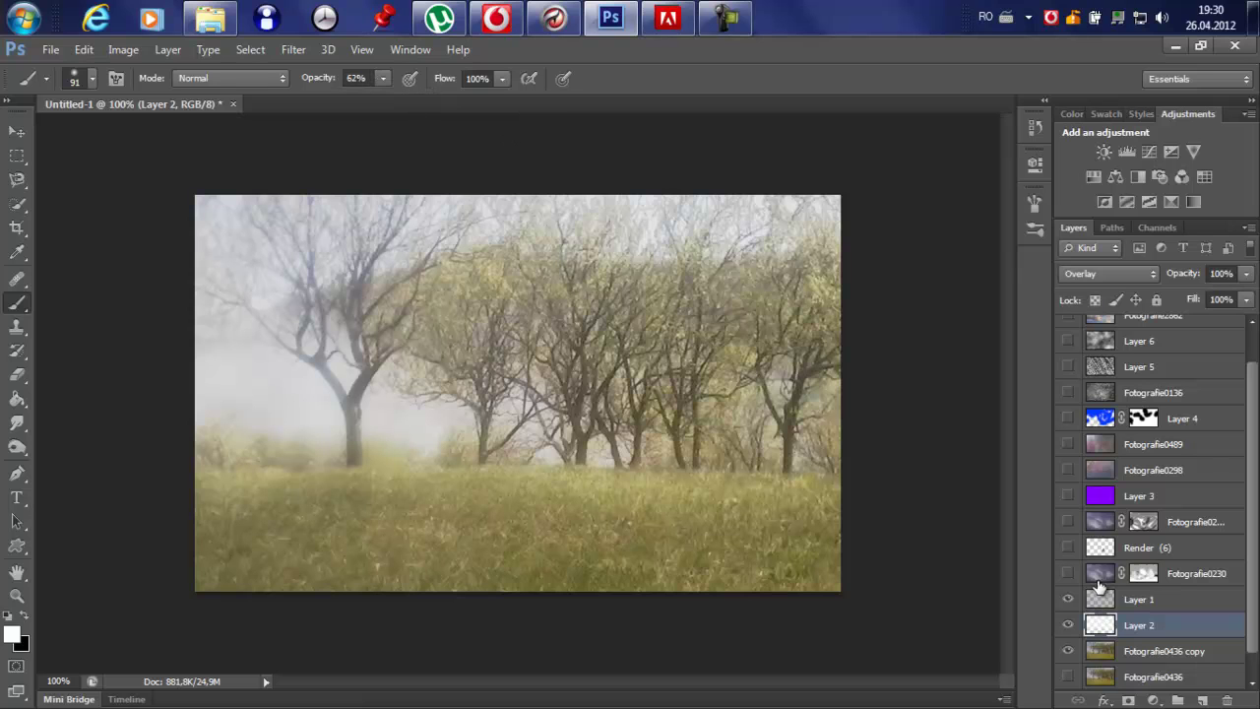
# - Show the Fotografie0230 layer, then disable and re-enable its layer mask to compare the effect
pyautogui.click(1069, 574)
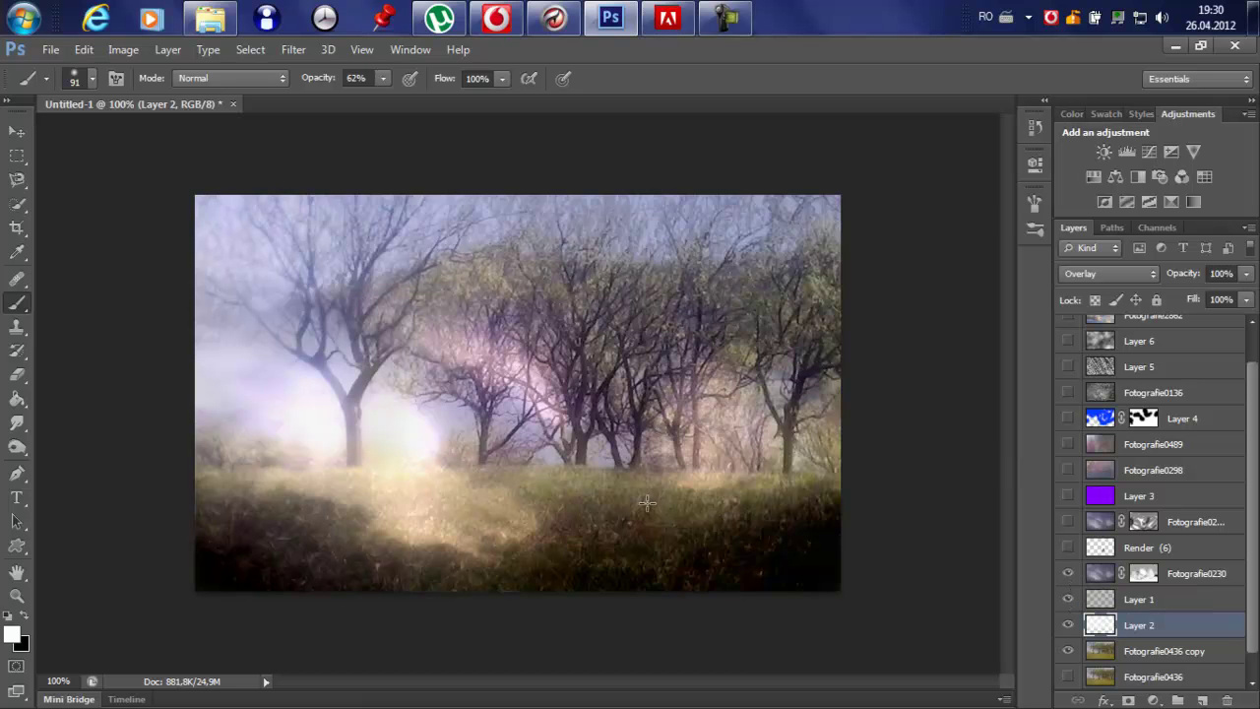
pyautogui.click(1144, 573)
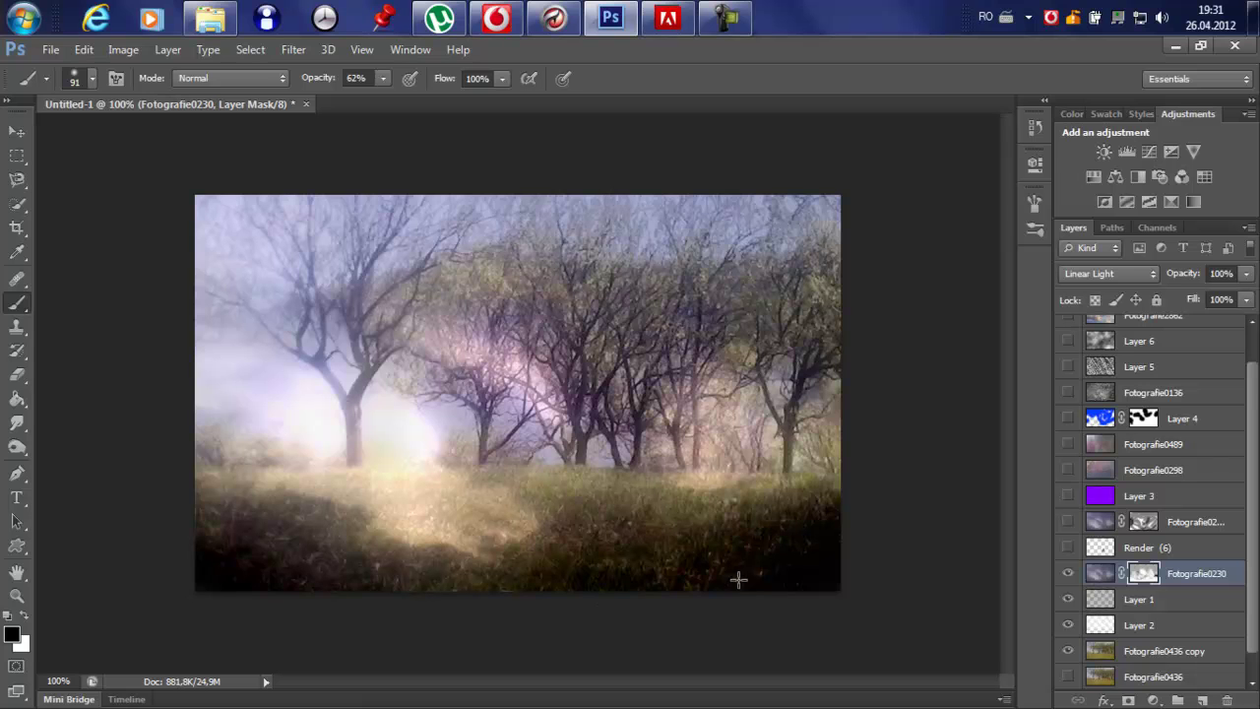
pyautogui.rightClick(1143, 572)
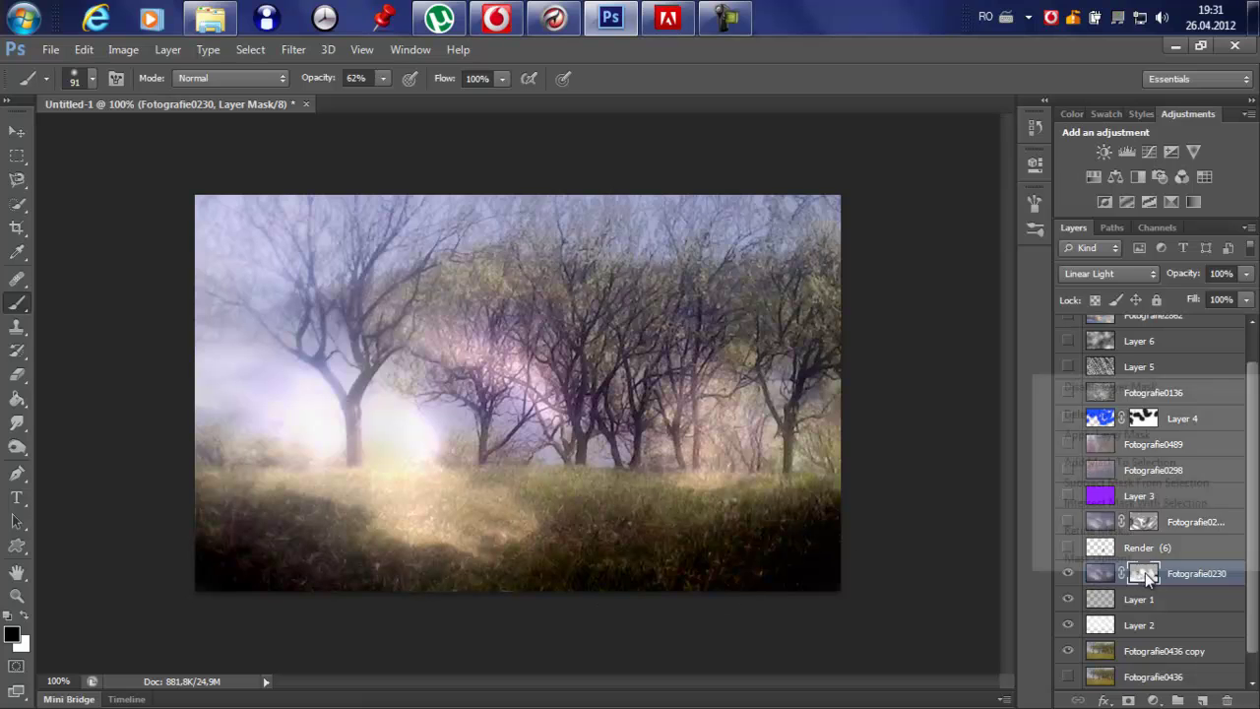
pyautogui.click(1092, 392)
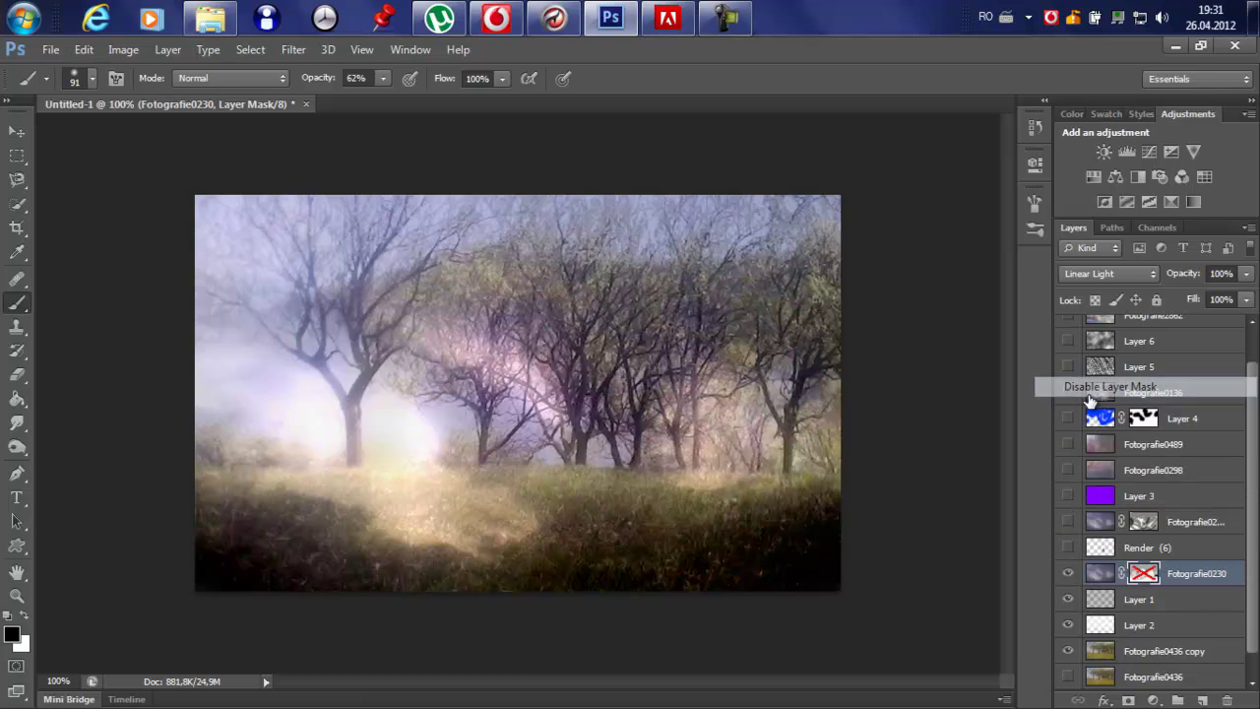
pyautogui.rightClick(1146, 579)
pyautogui.click(1093, 394)
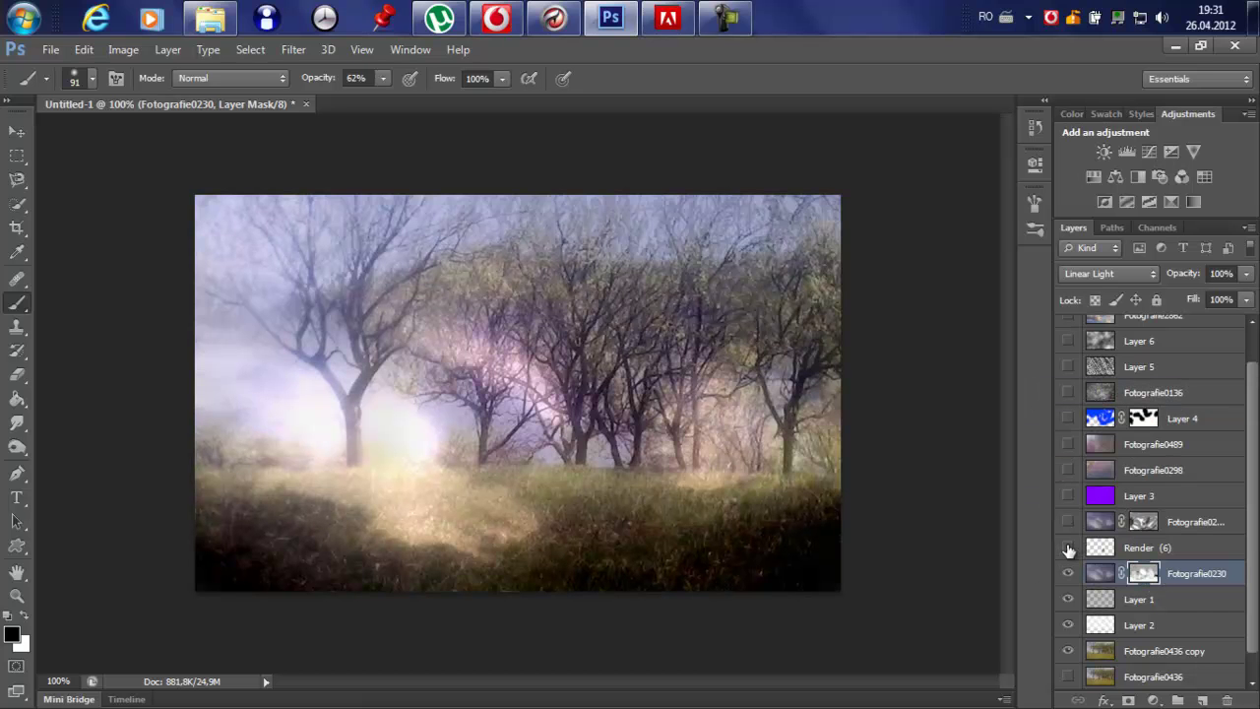
# - Show the Render (6) layer with the wizard character and the masked Fotografie0230 copy layer above it
pyautogui.click(1068, 548)
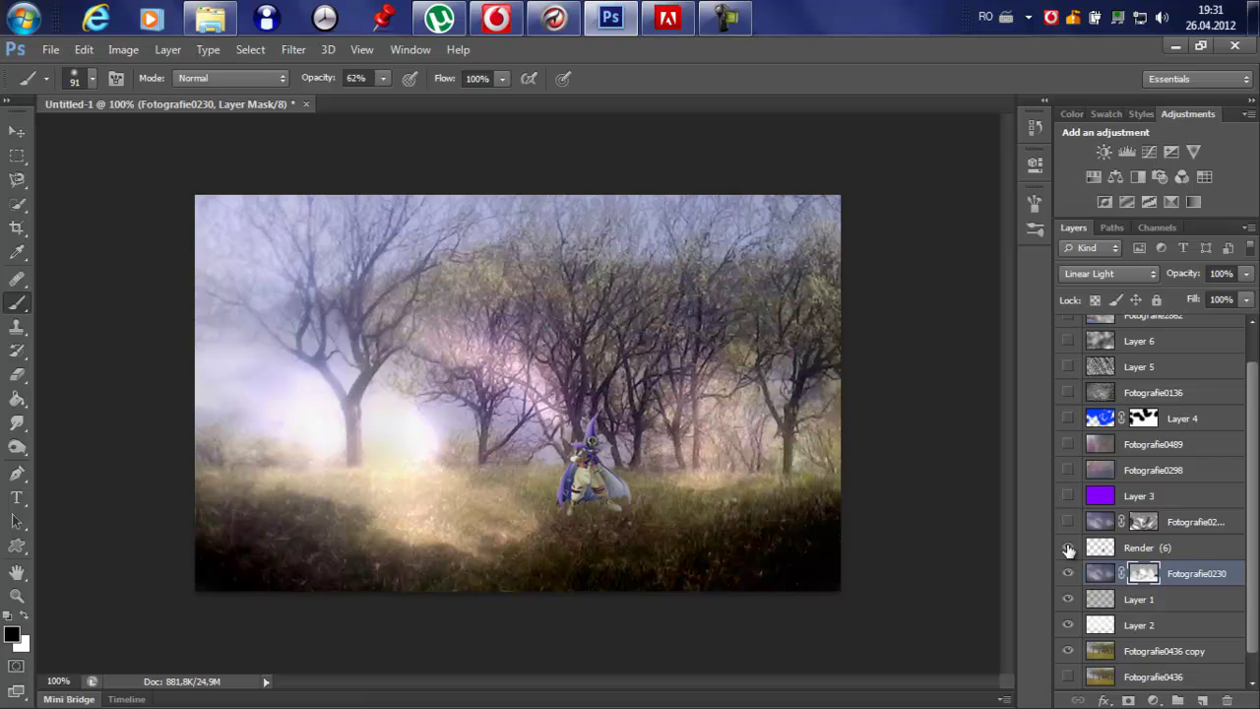
pyautogui.click(1156, 557)
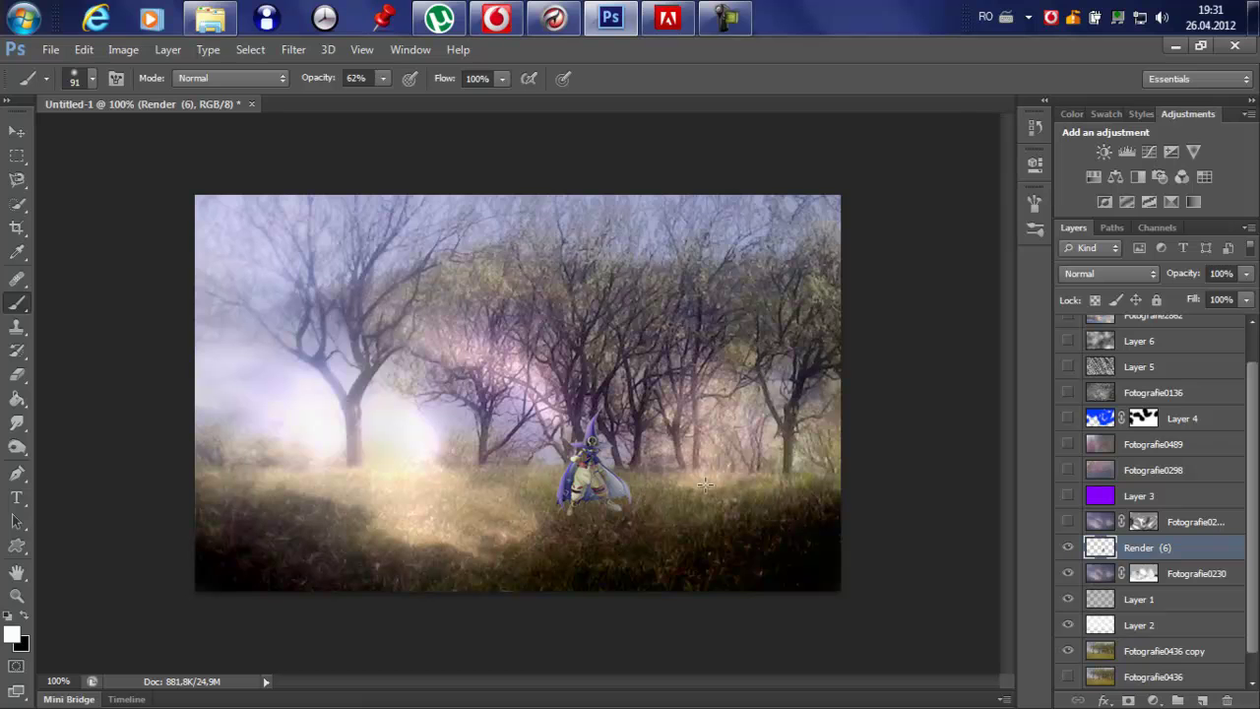
pyautogui.click(1069, 522)
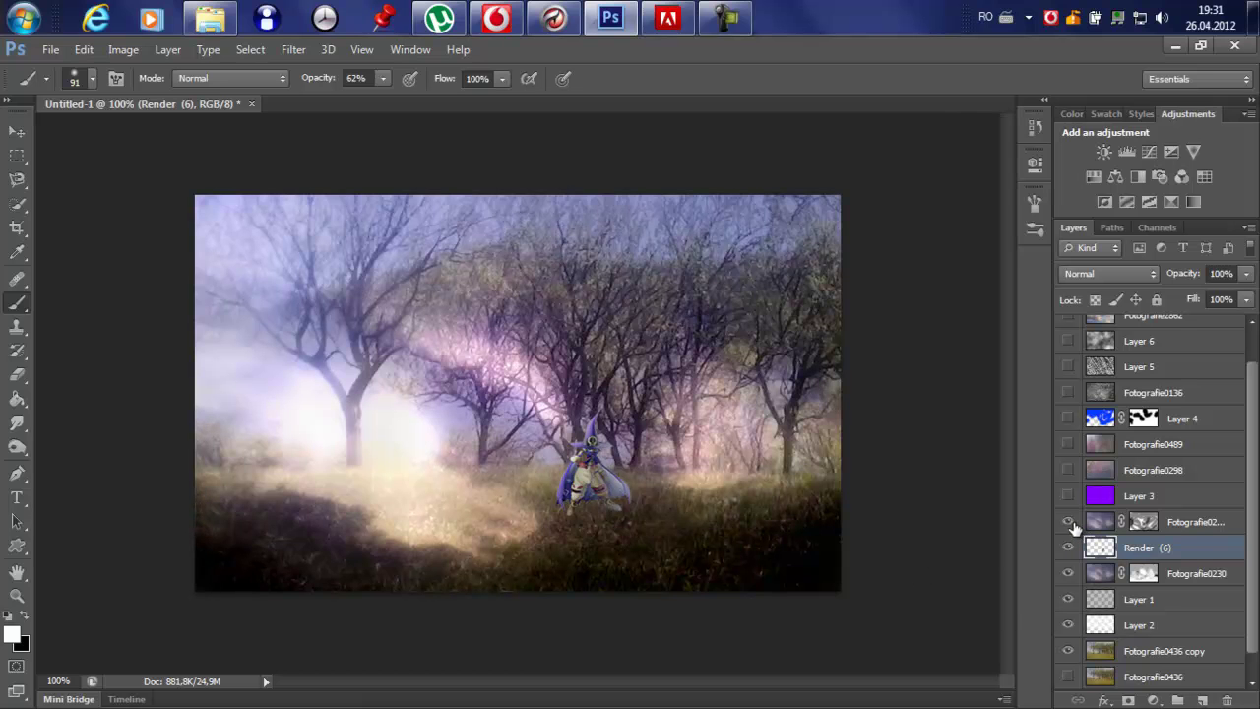
pyautogui.hotkey('alt', 'shift', 'j')
# - Select the Fotografie0230 copy and Fotografie0230 layers in turn to compare their blend modes and opacities
pyautogui.click(1148, 531)
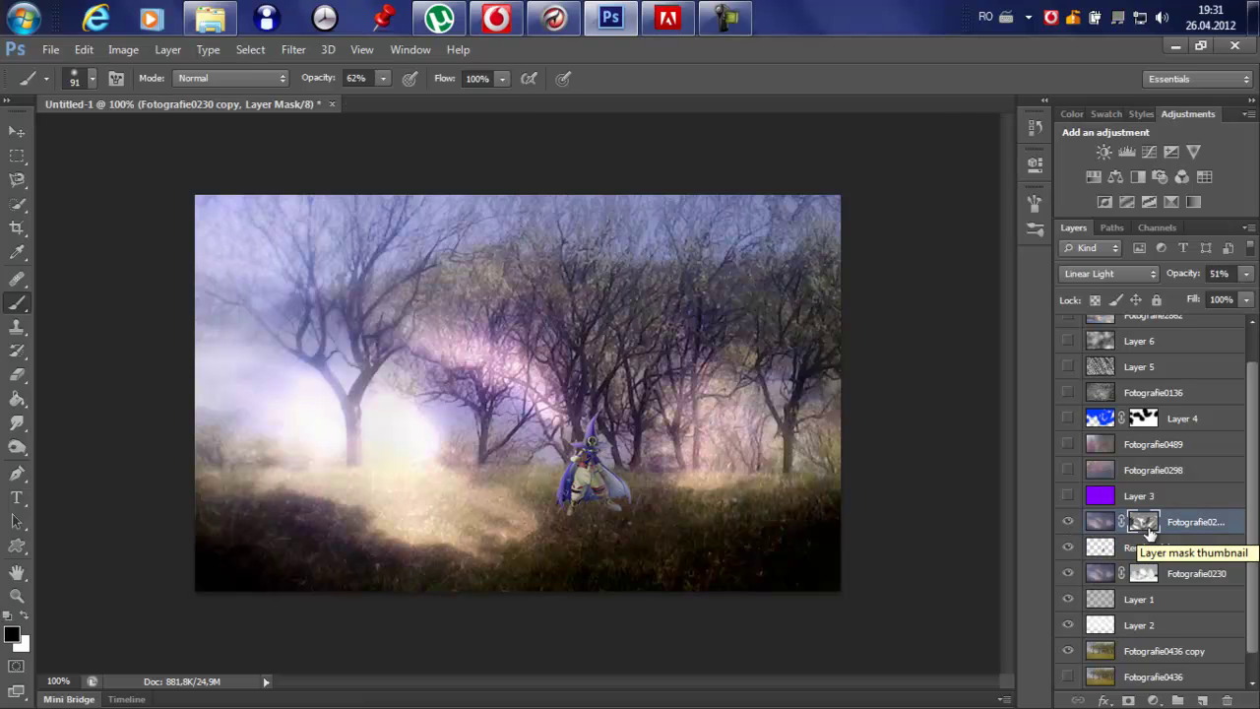
pyautogui.click(1101, 573)
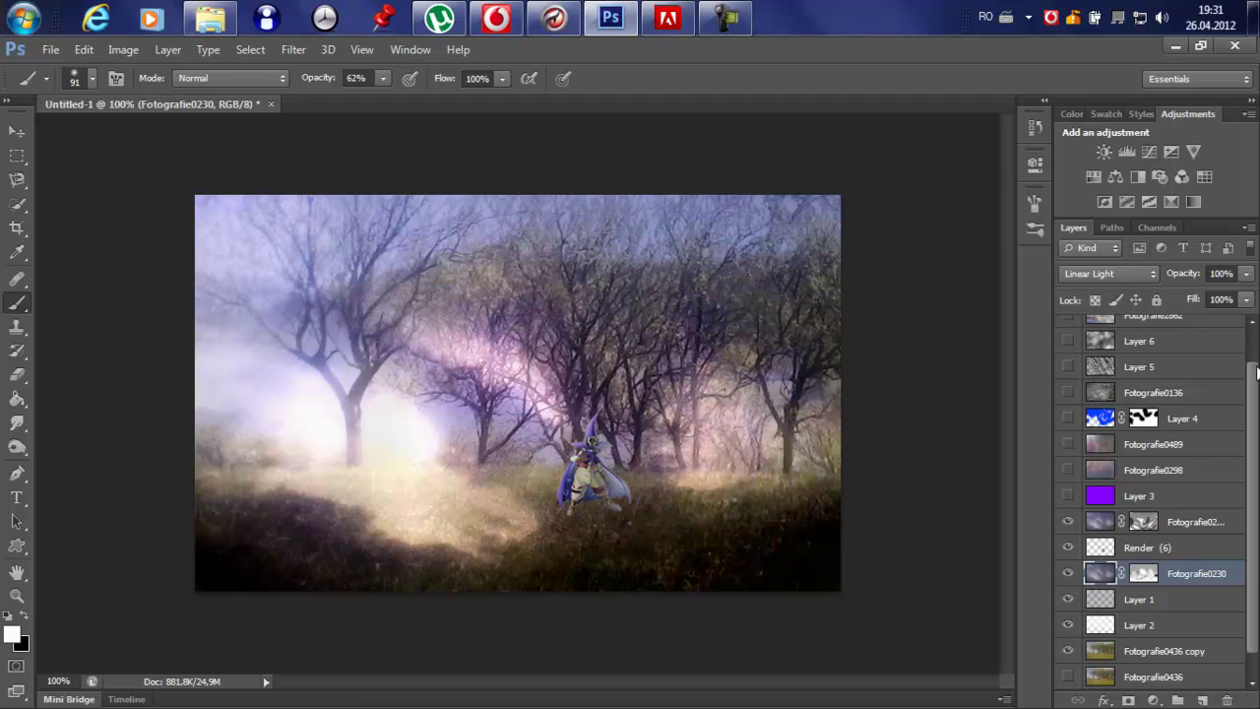
pyautogui.click(1199, 523)
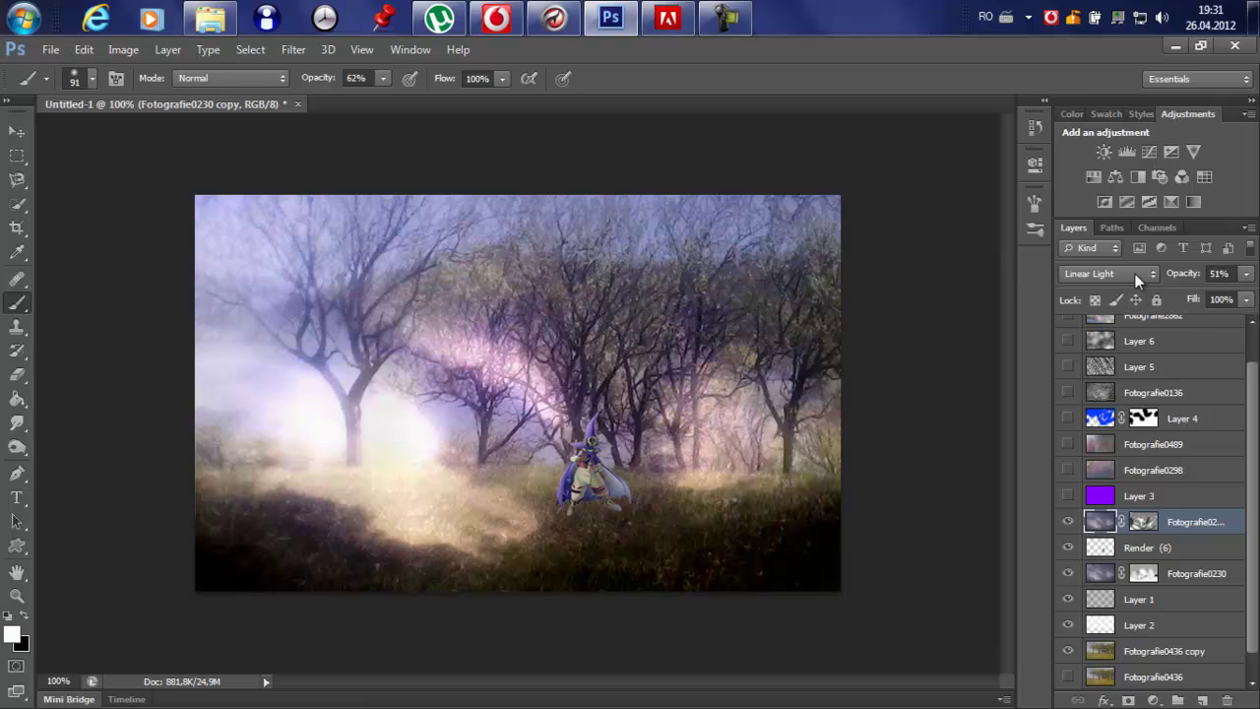
pyautogui.click(1173, 575)
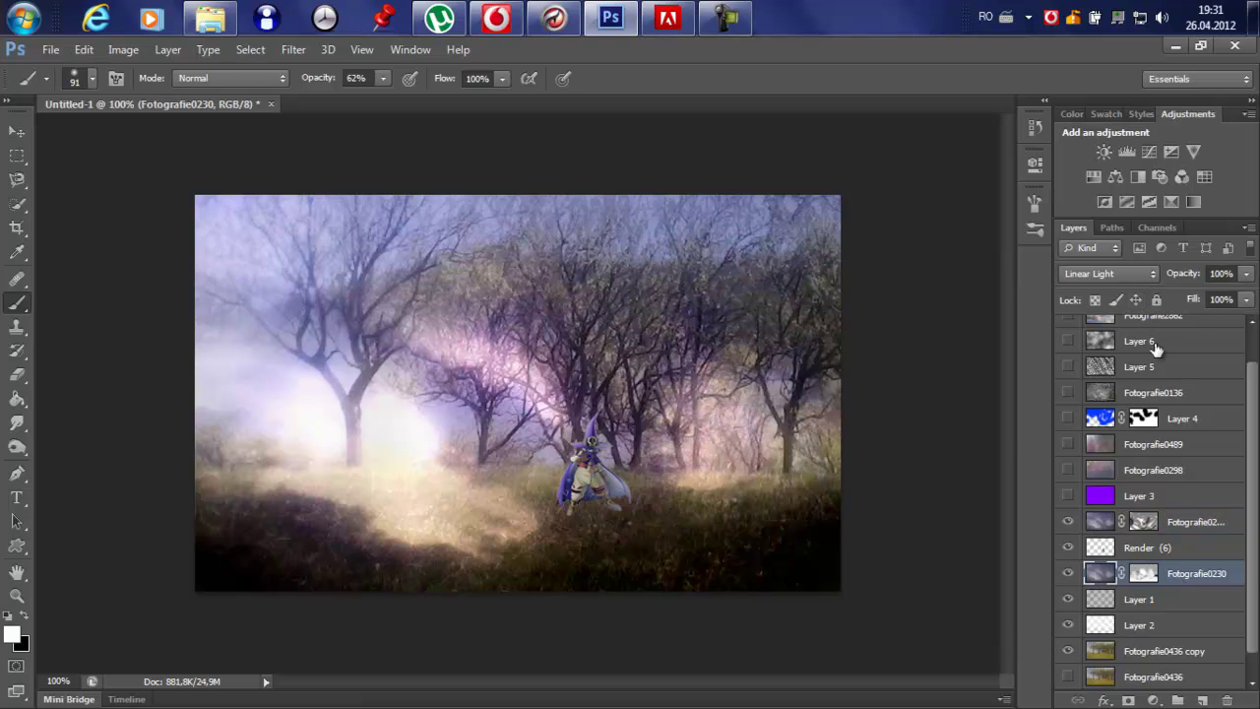
# - Show the purple Layer 3 and the Fotografie0298 layer above it, selecting each one to check its blend mode
pyautogui.click(1200, 524)
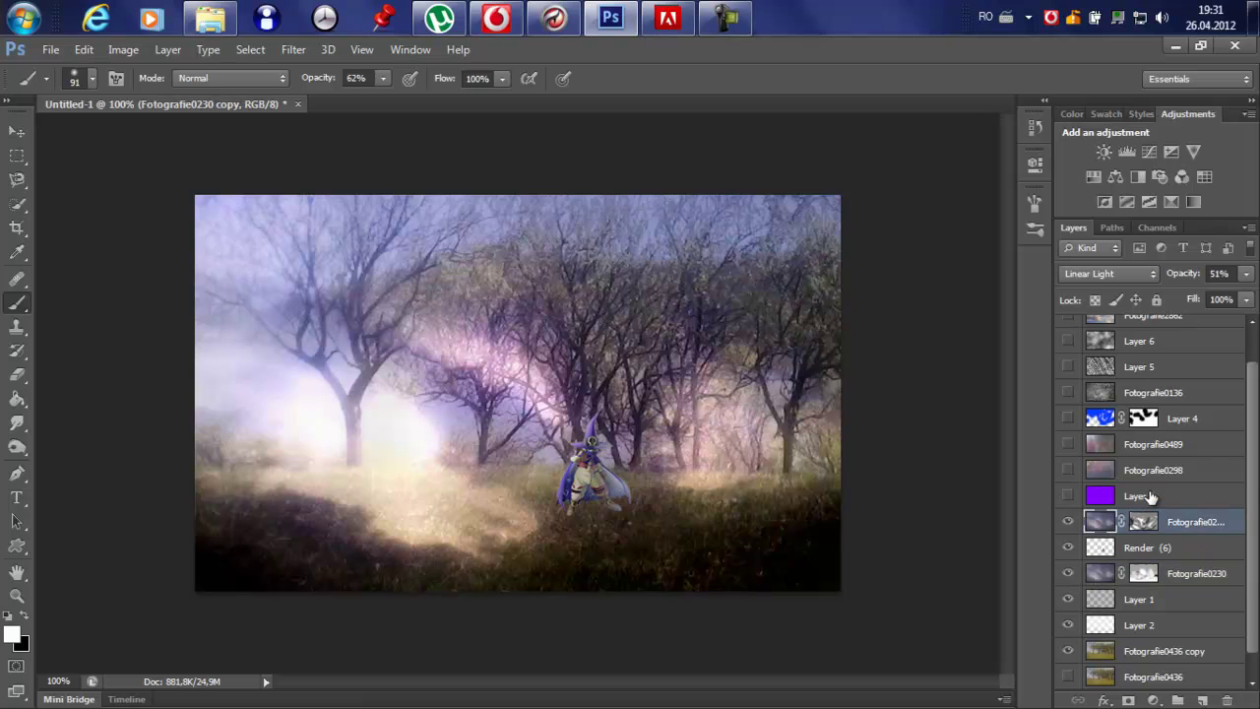
pyautogui.click(1147, 497)
pyautogui.click(1069, 497)
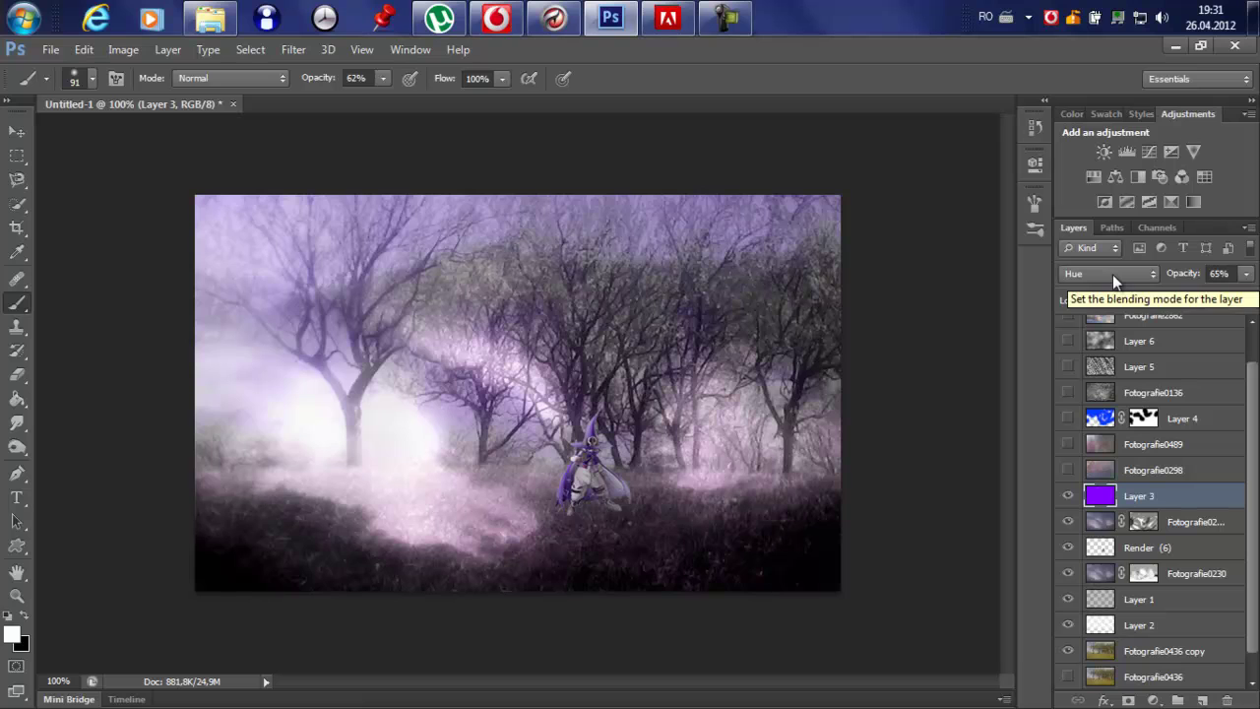
pyautogui.click(1122, 473)
pyautogui.click(1069, 472)
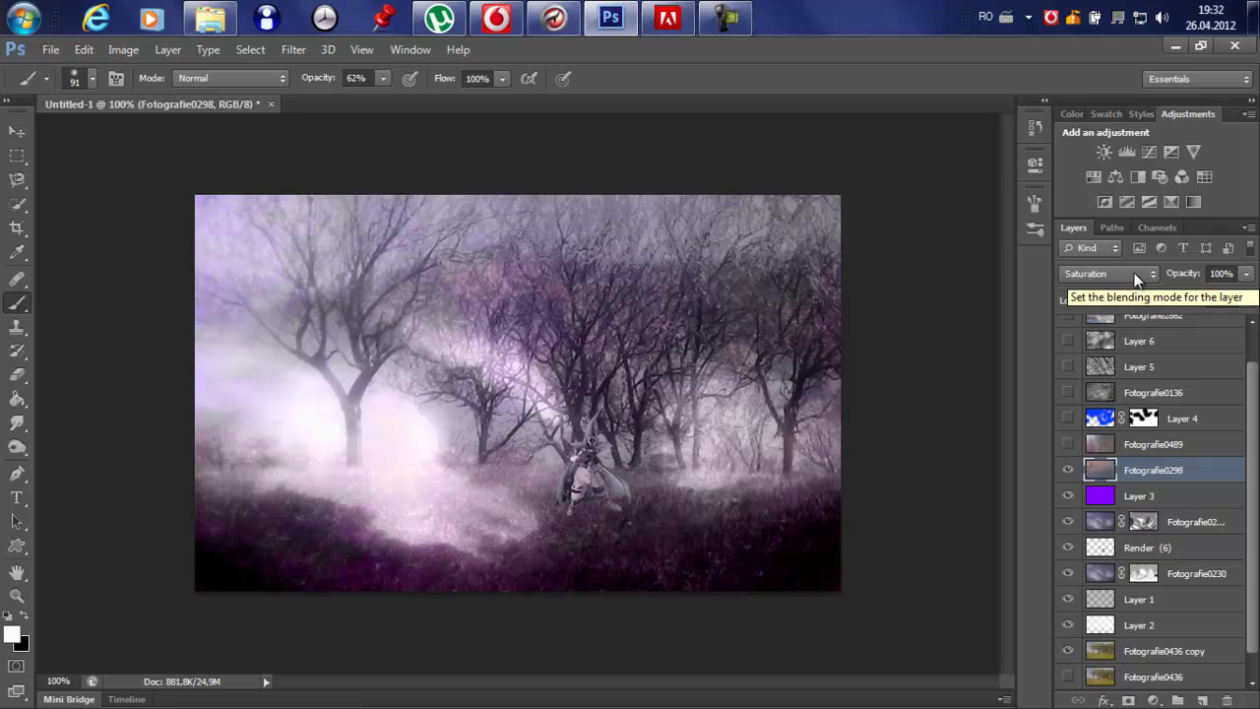
# - Show the Fotografie0489 layer and compare its blend mode and opacity with those of Fotografie0298
pyautogui.click(1068, 445)
pyautogui.click(1152, 445)
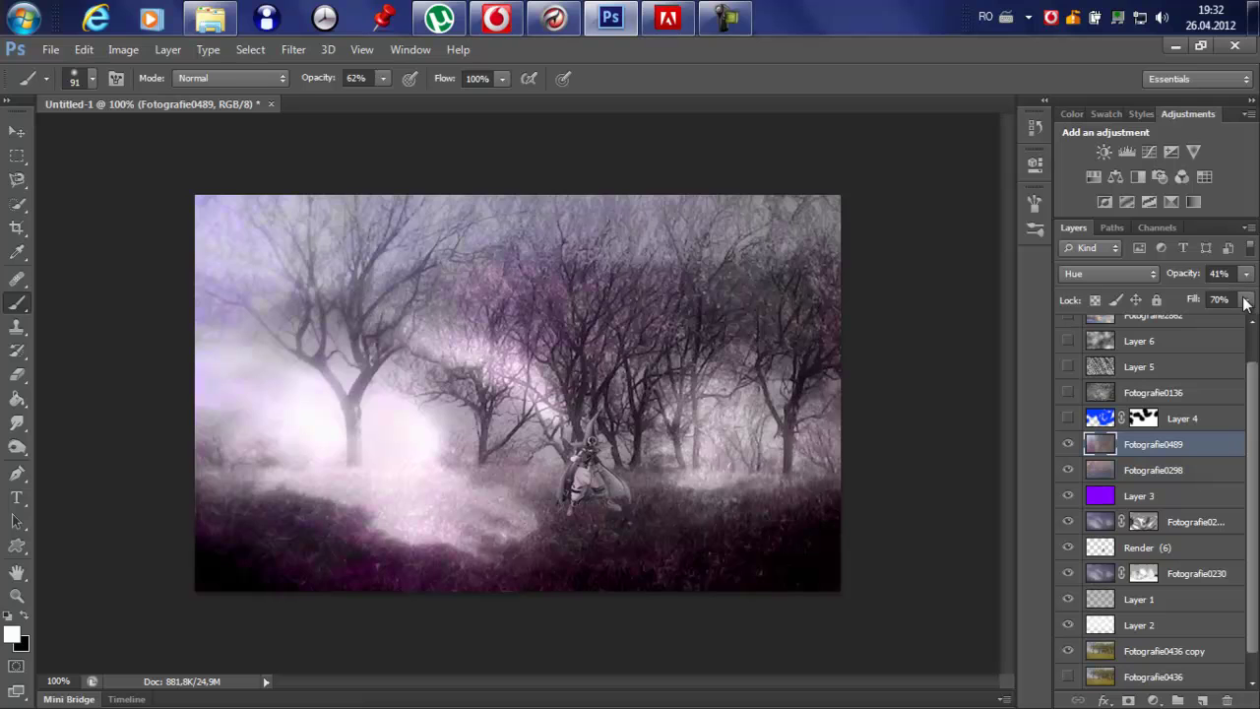
pyautogui.click(1147, 477)
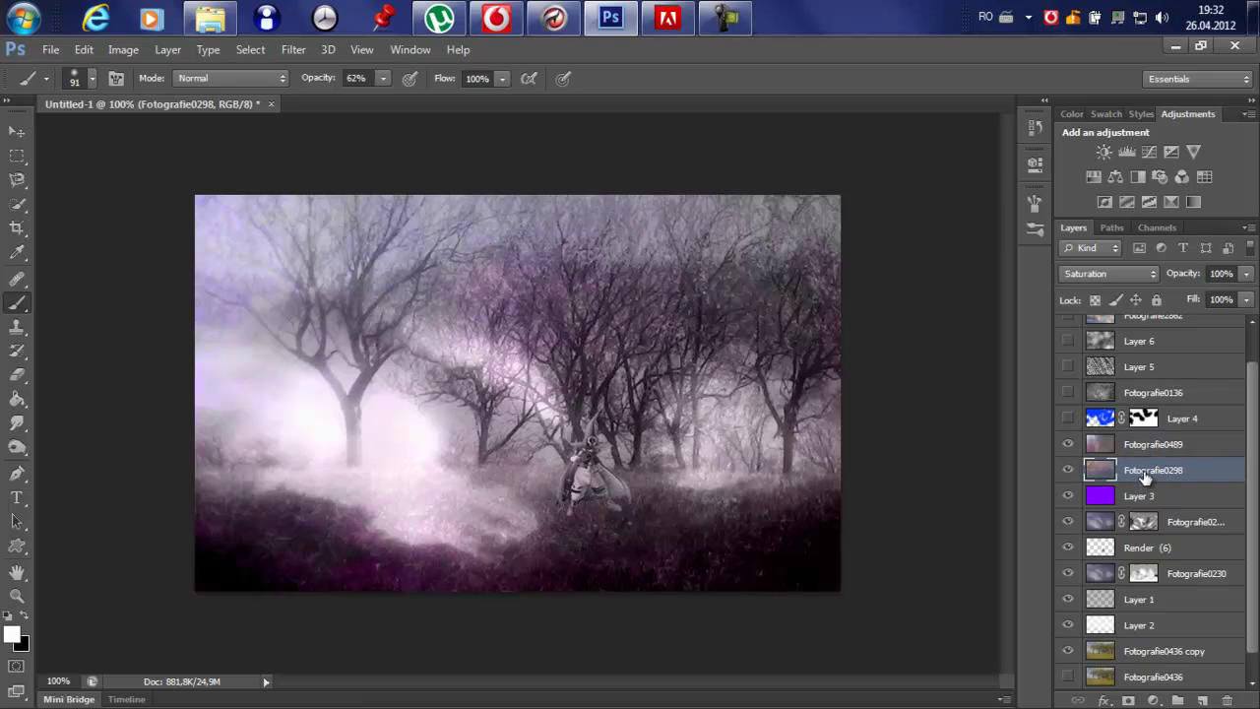
pyautogui.click(1147, 448)
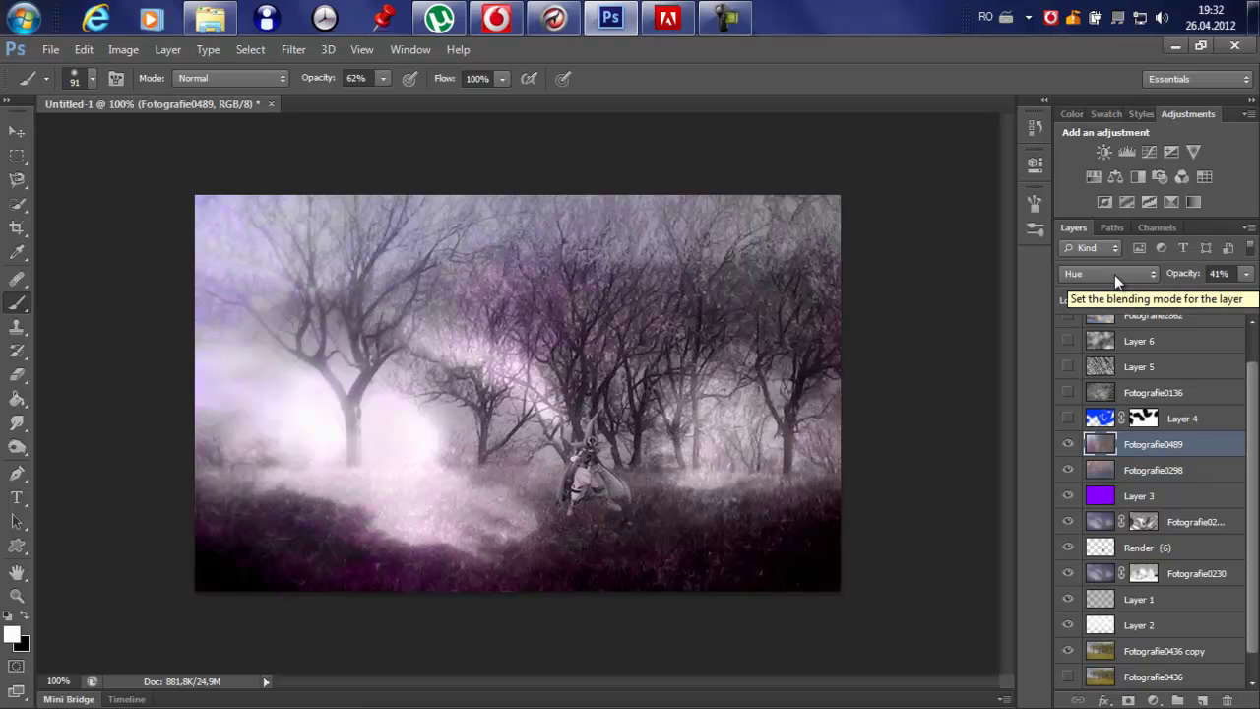
# - Show the masked blue Layer 4, switching its visibility off and on to compare its effect
pyautogui.click(1069, 418)
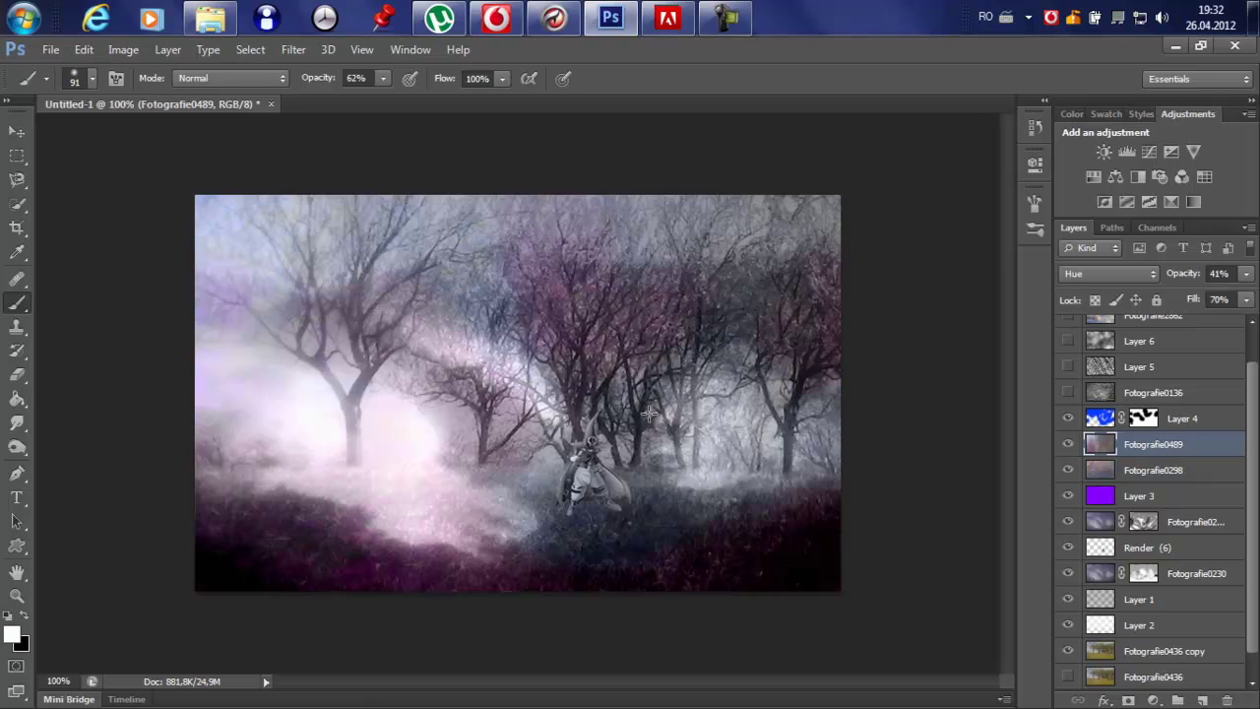
pyautogui.click(1071, 419)
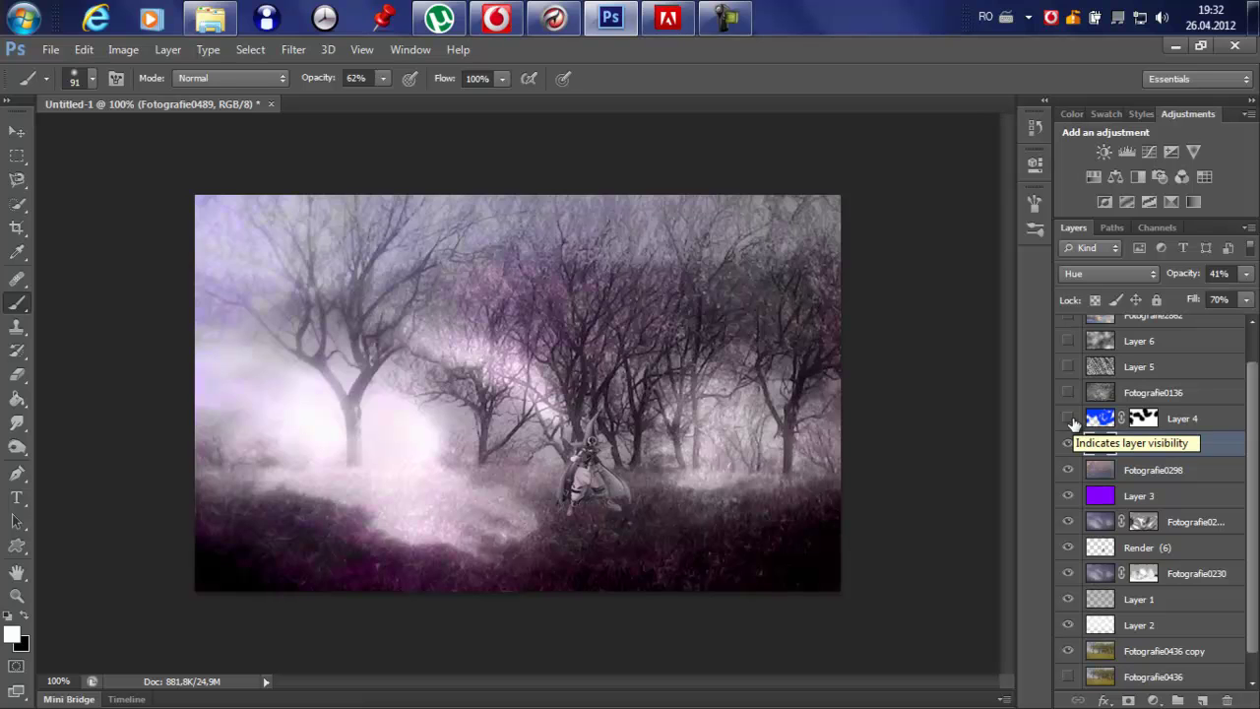
pyautogui.click(1069, 420)
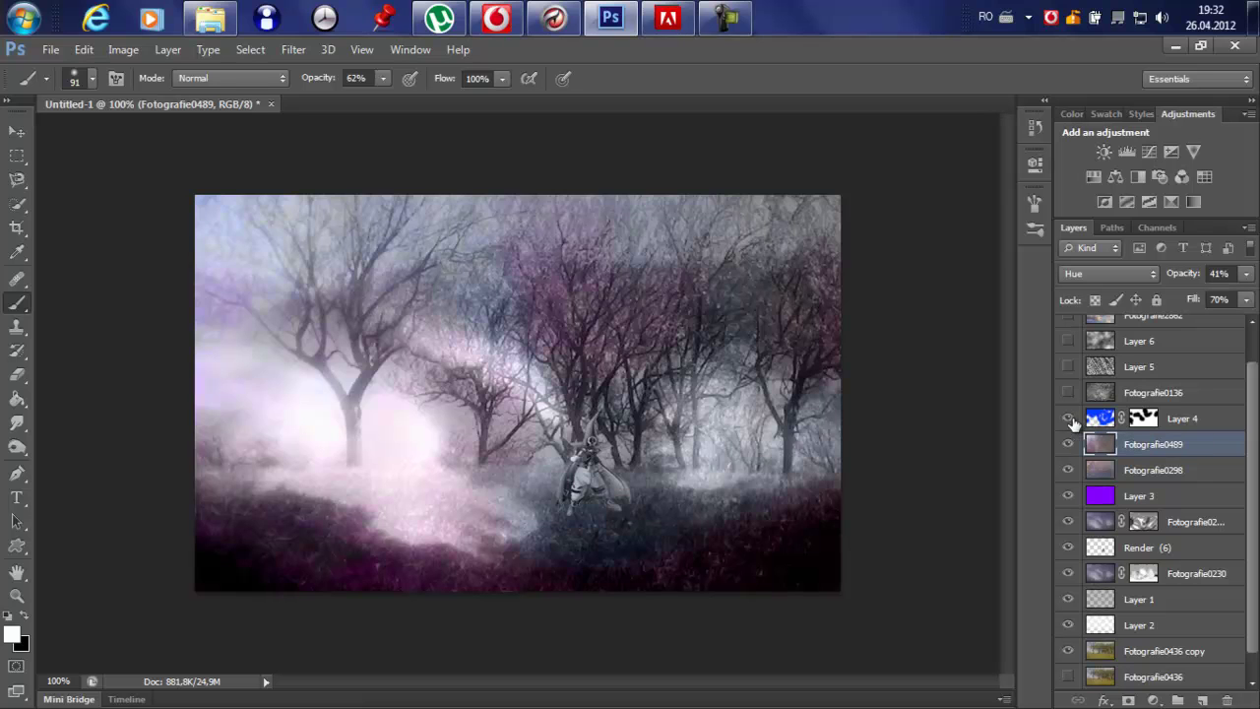
# - Disable and re-enable the layer mask of Layer 4 to compare the masked and unmasked color
pyautogui.click(1143, 418)
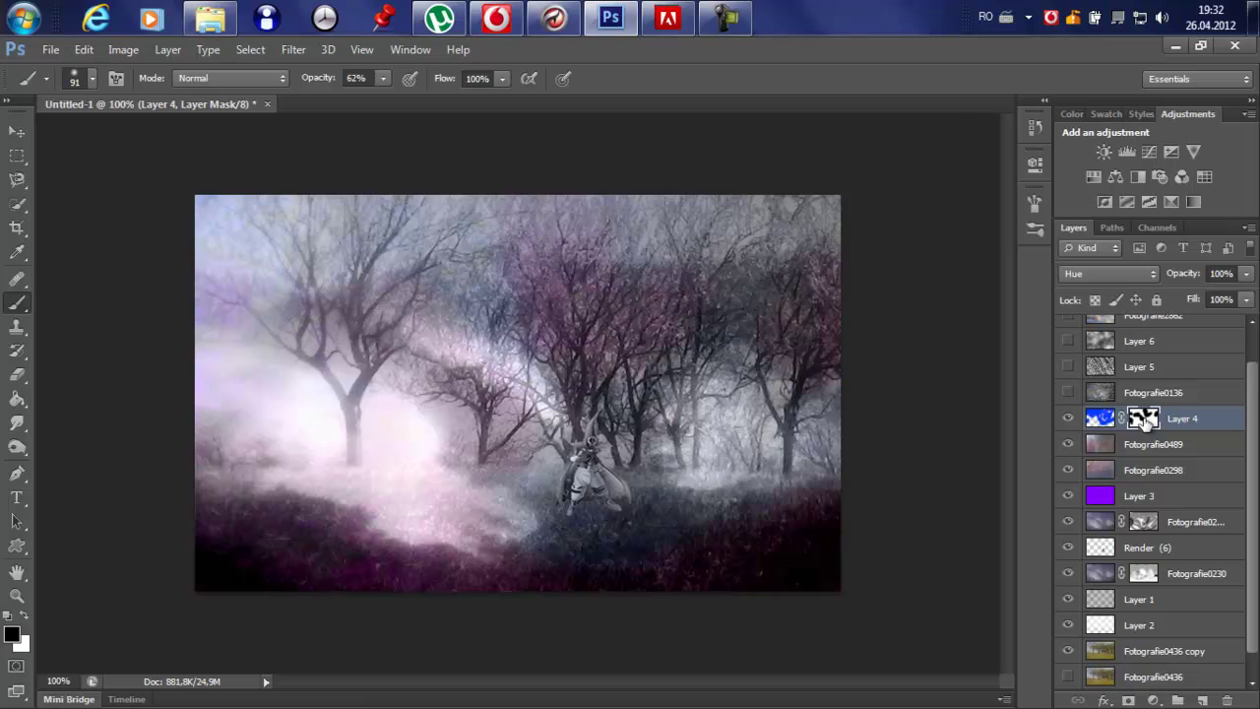
pyautogui.rightClick(1143, 418)
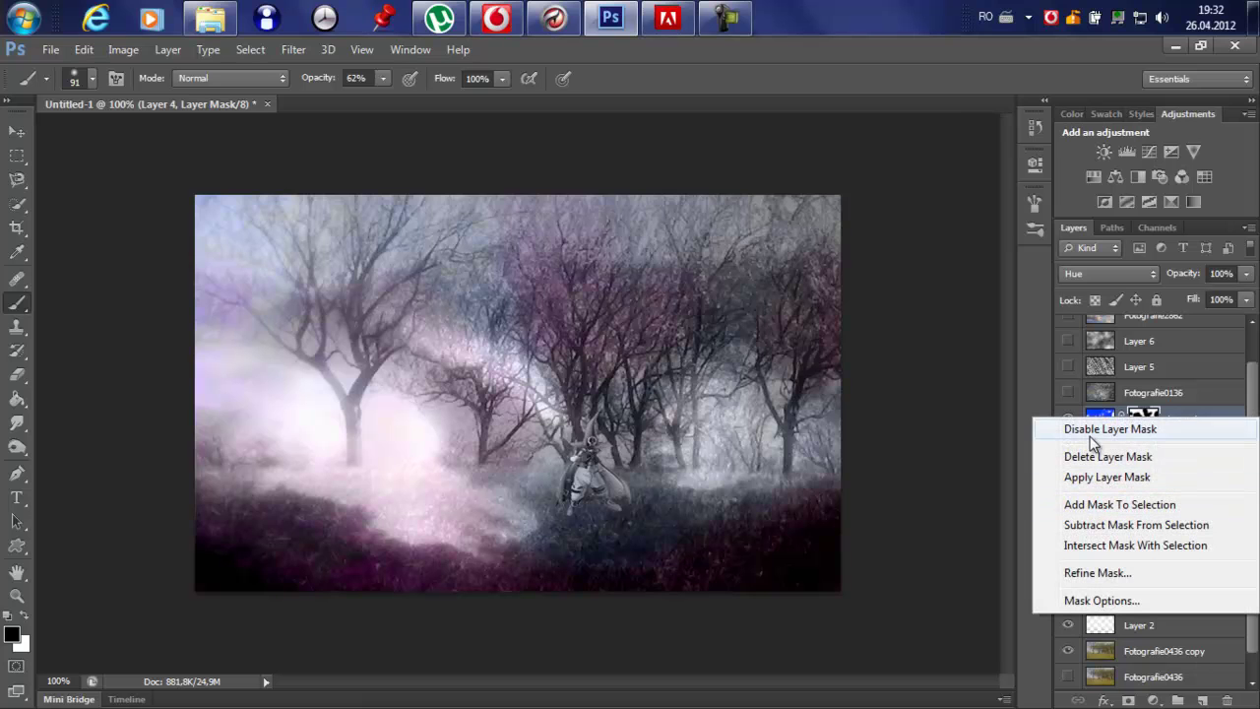
pyautogui.click(1112, 429)
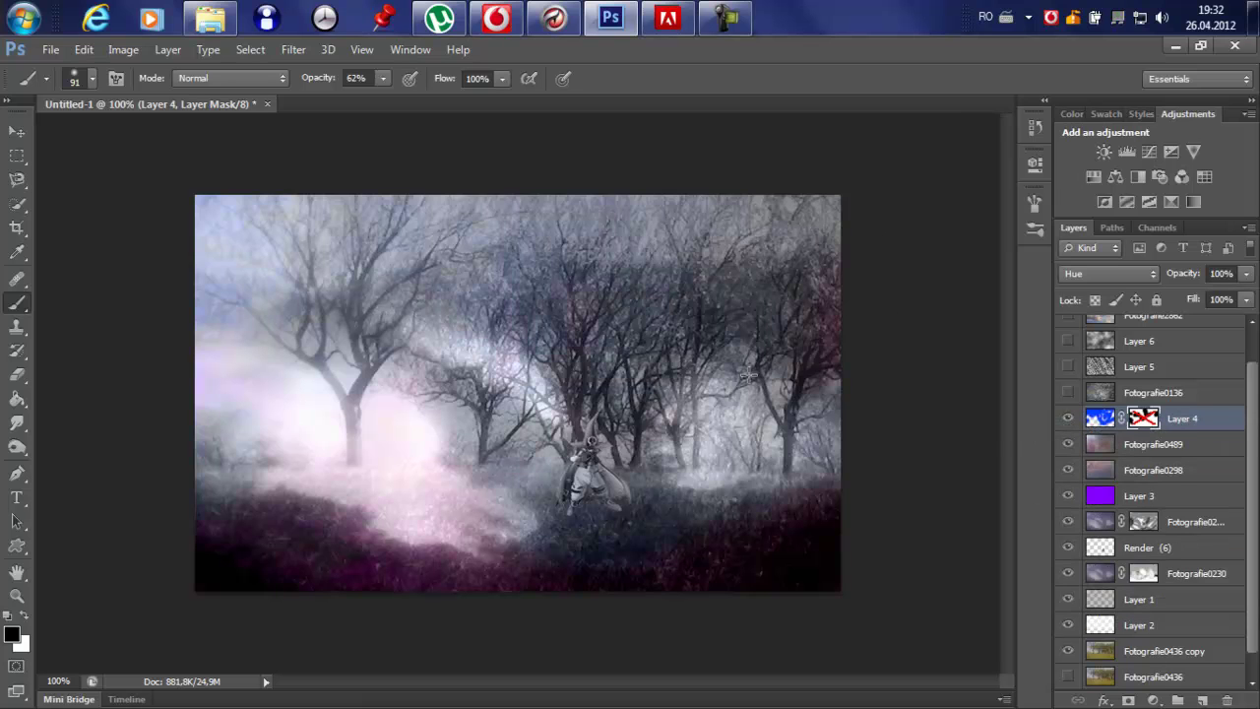
pyautogui.rightClick(1139, 421)
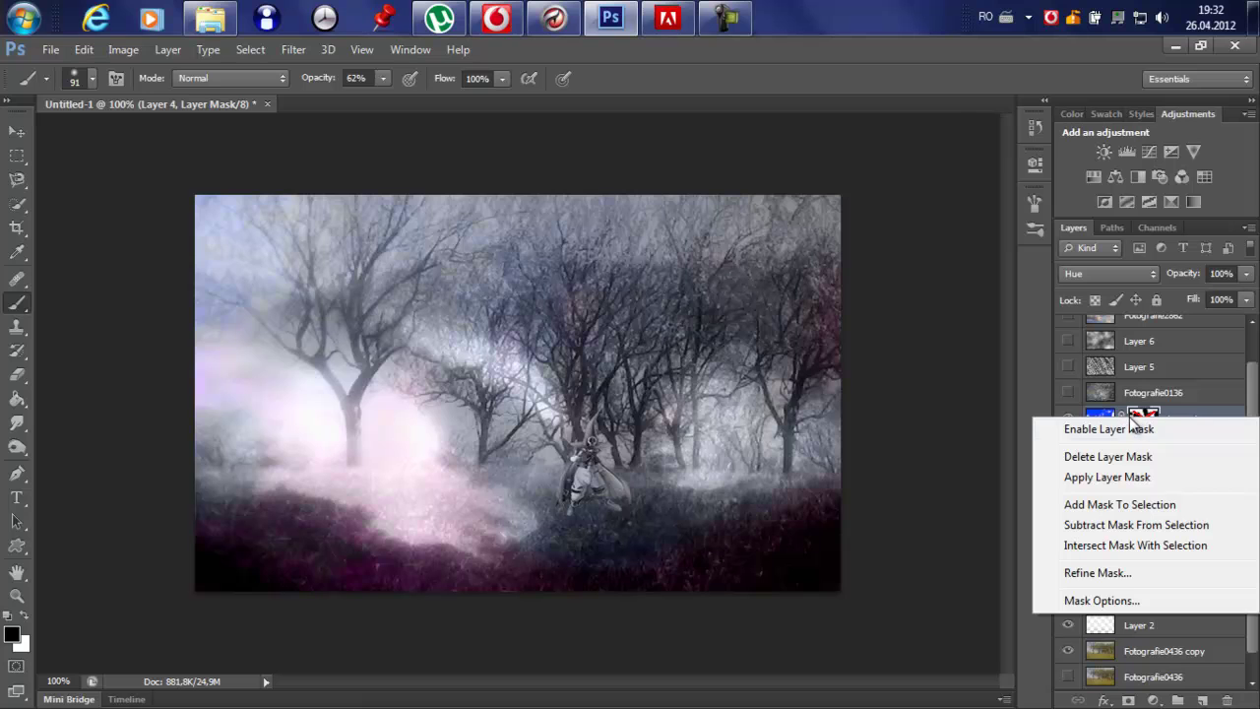
pyautogui.click(1110, 429)
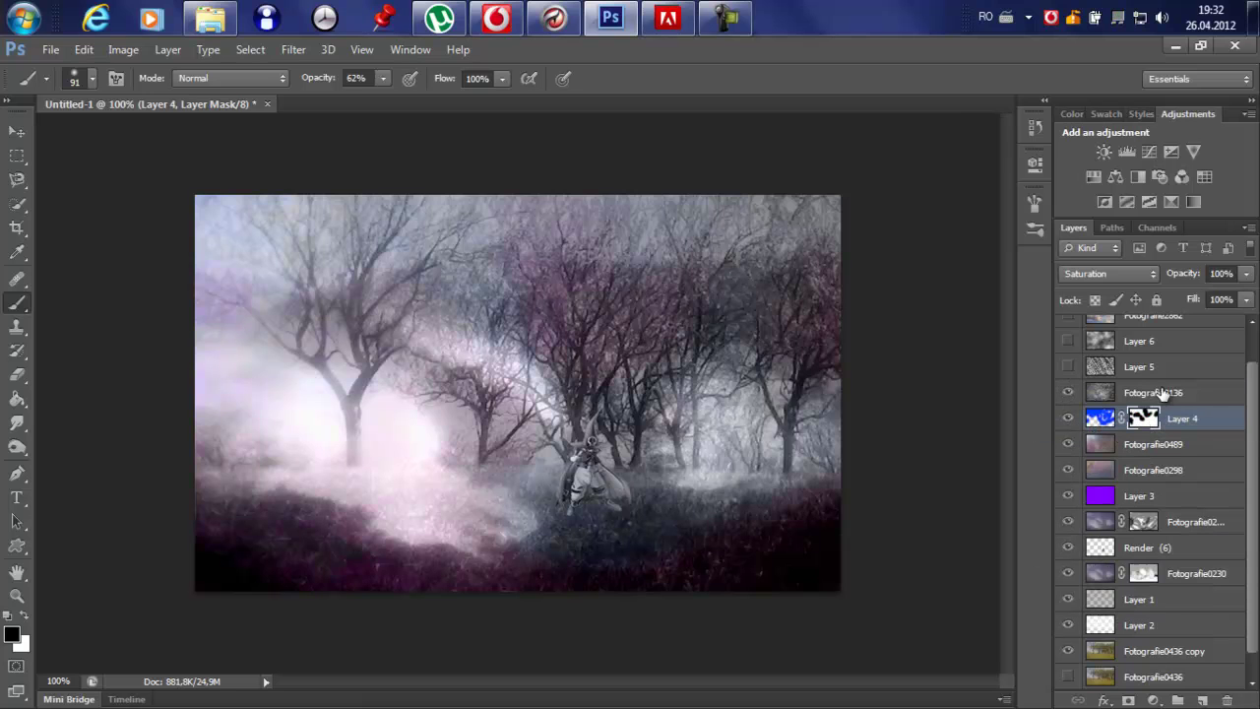
# - Select the Fotografie0136 layer and toggle its visibility to compare its effect, leaving it shown
pyautogui.click(1107, 394)
pyautogui.click(1068, 393)
pyautogui.click(1068, 392)
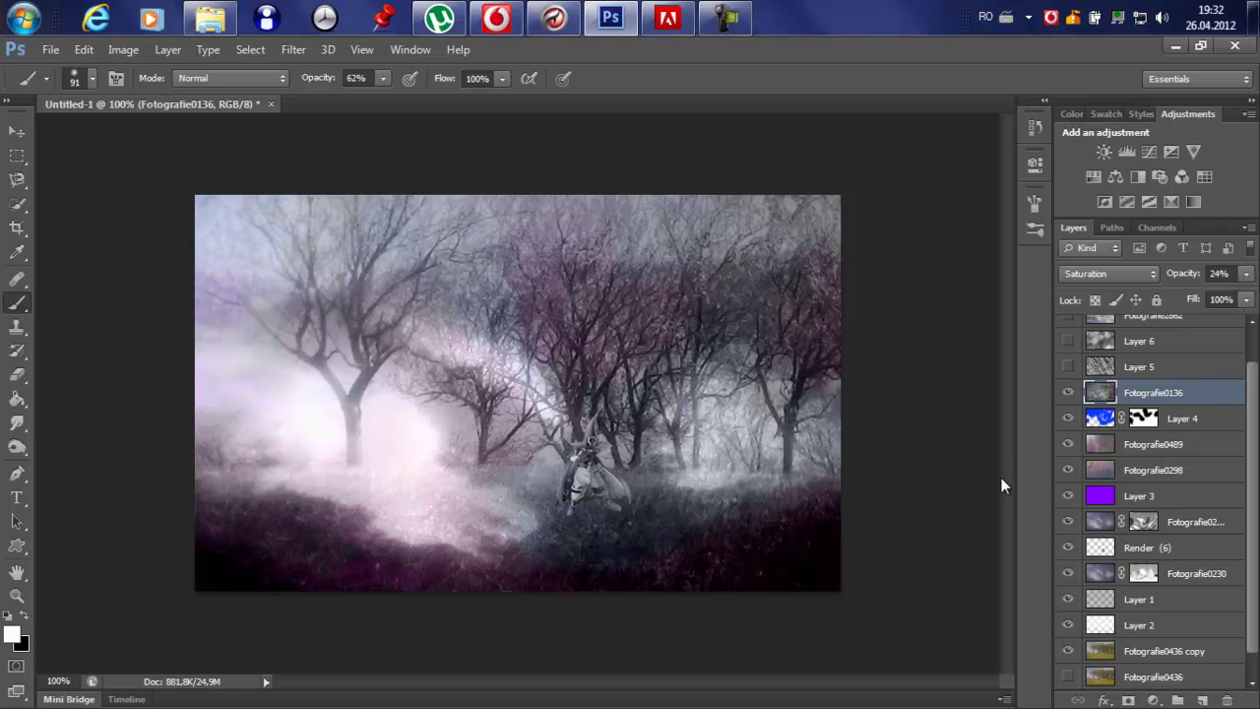
# - Show Layer 5, locate the Fibers filter among the Render filters, and toggle the layer's visibility to compare its texture
pyautogui.click(1132, 371)
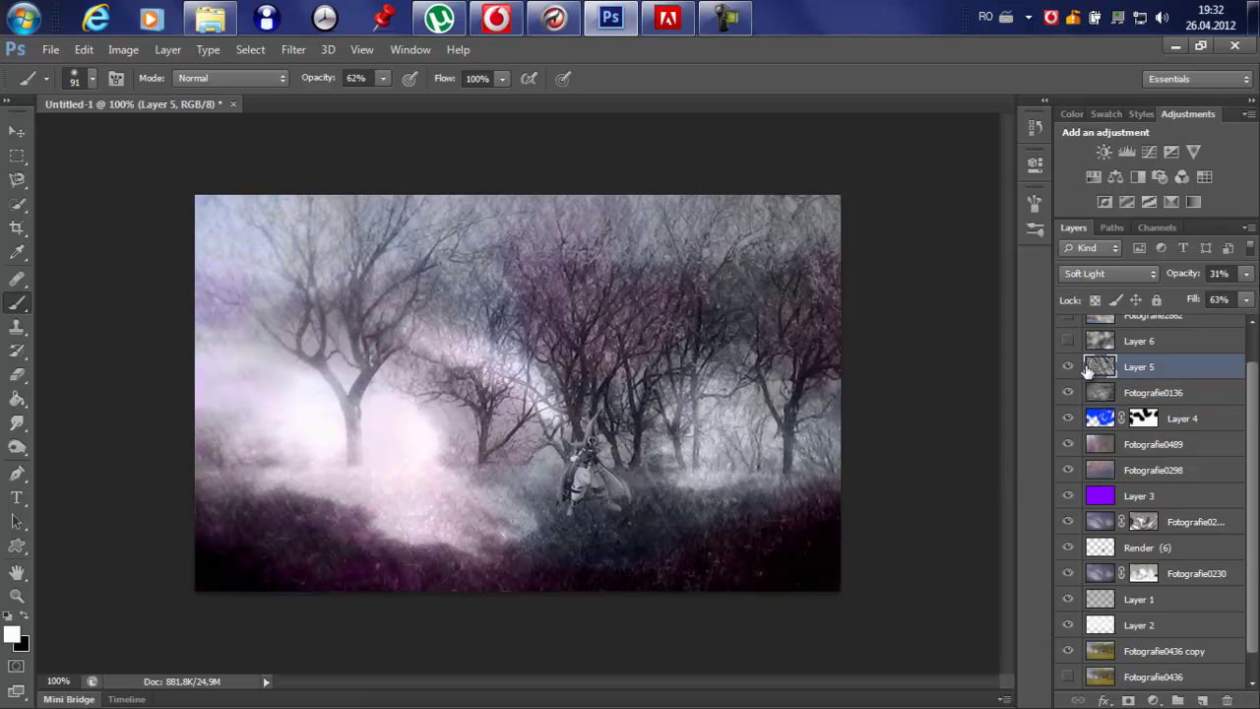
pyautogui.click(1068, 370)
pyautogui.click(295, 50)
pyautogui.moveTo(338, 313)
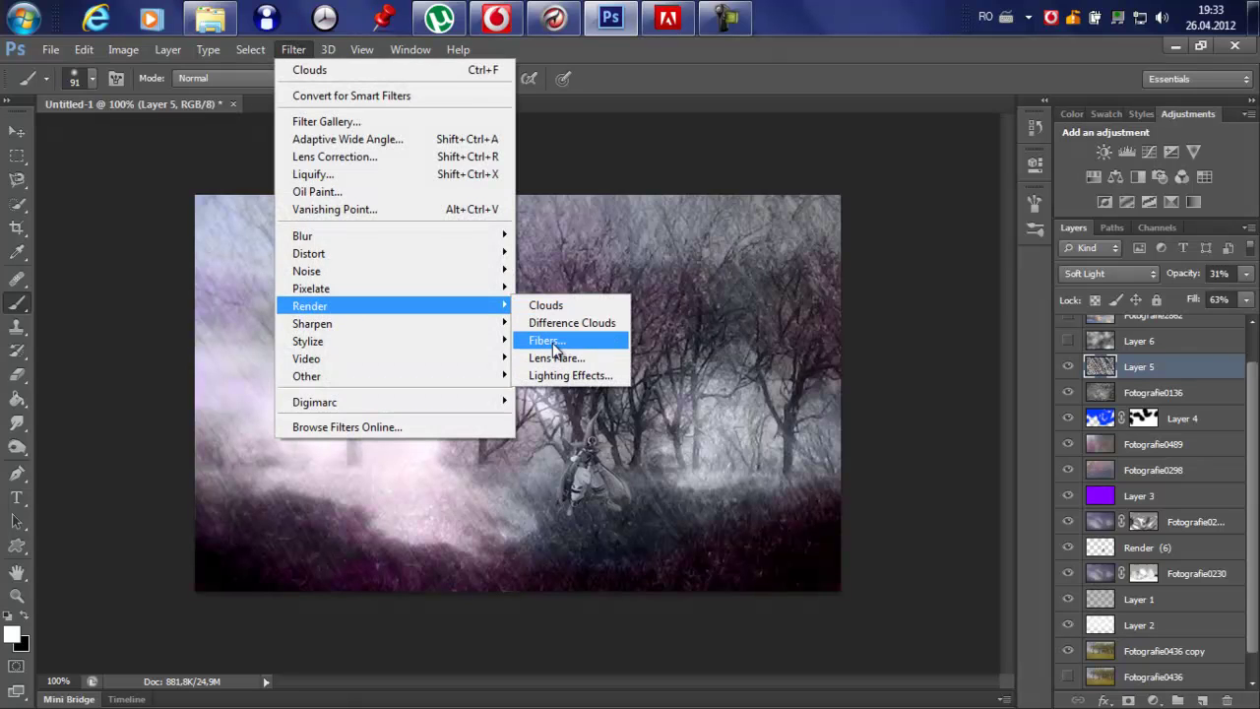
pyautogui.click(951, 242)
pyautogui.click(1068, 366)
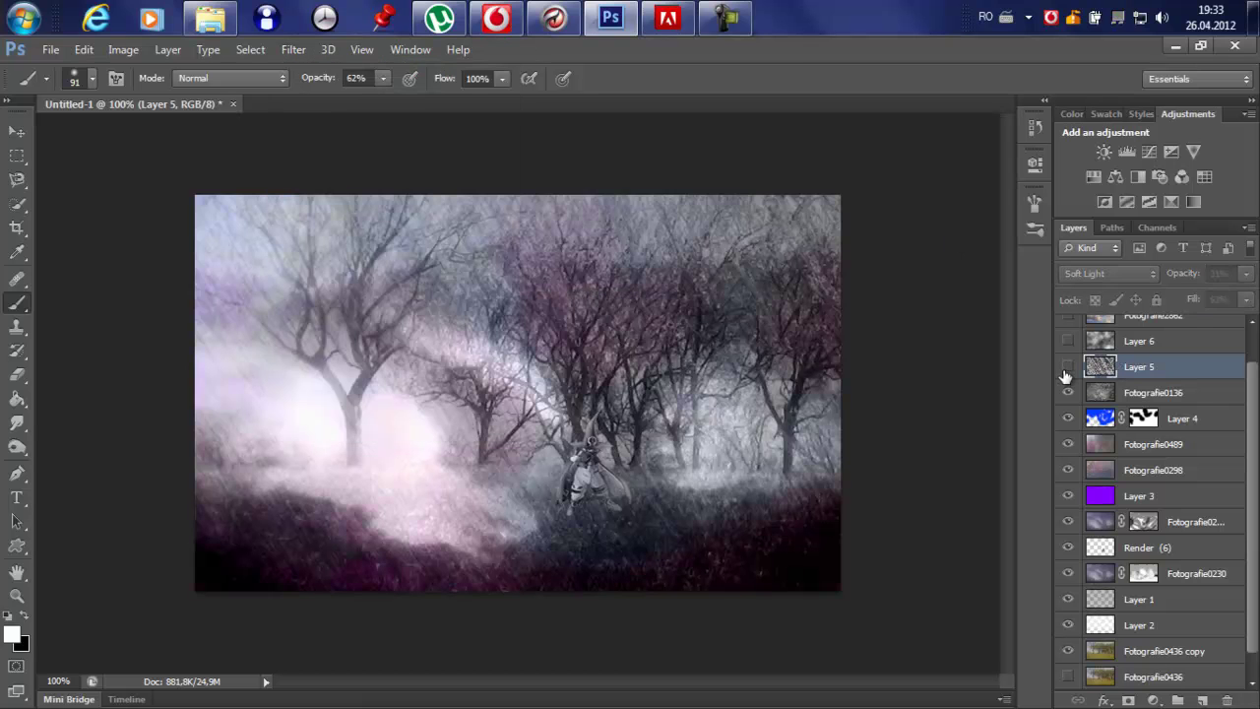
pyautogui.click(1068, 367)
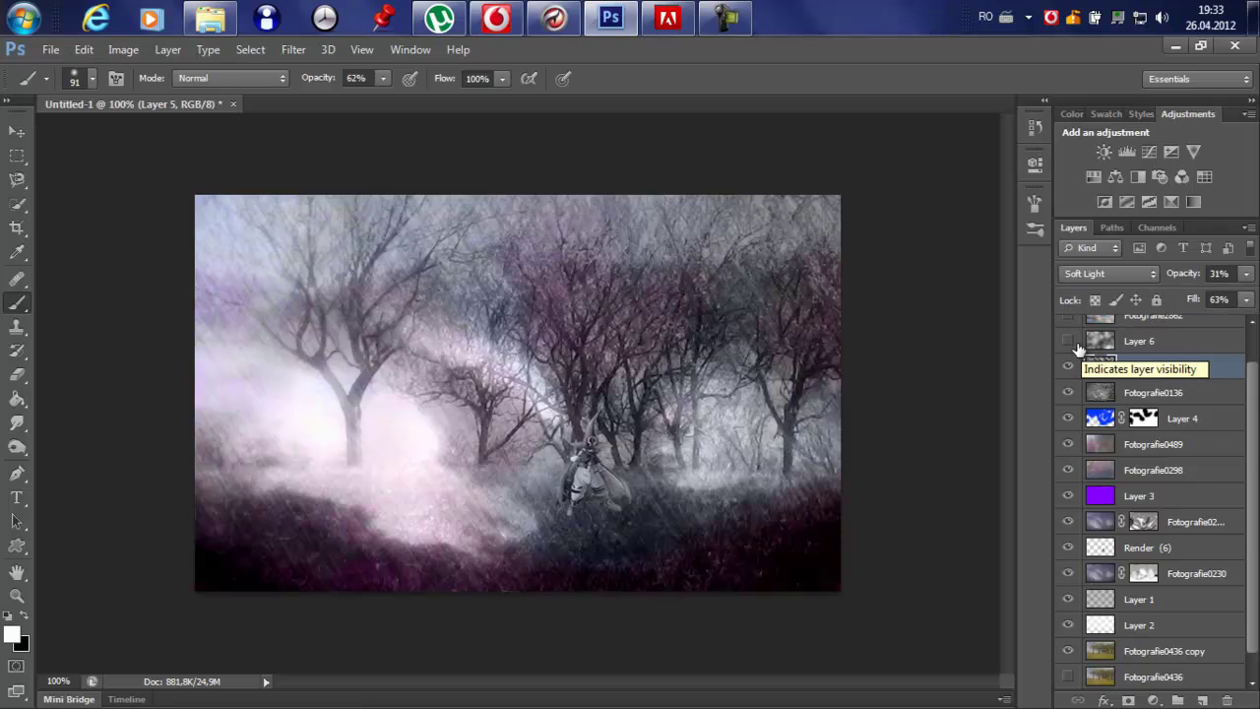
# - Show Layer 6, look through the Render filters without applying one, and select the layer to check its blend settings
pyautogui.click(1069, 342)
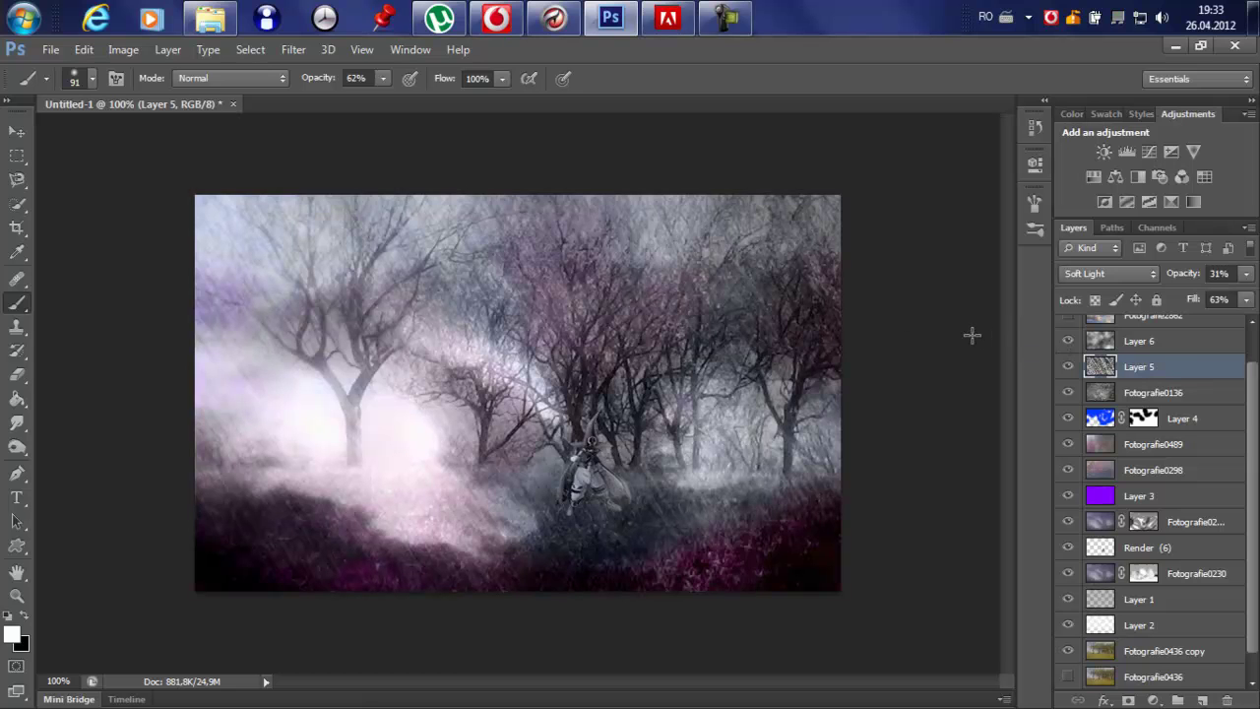
pyautogui.click(294, 49)
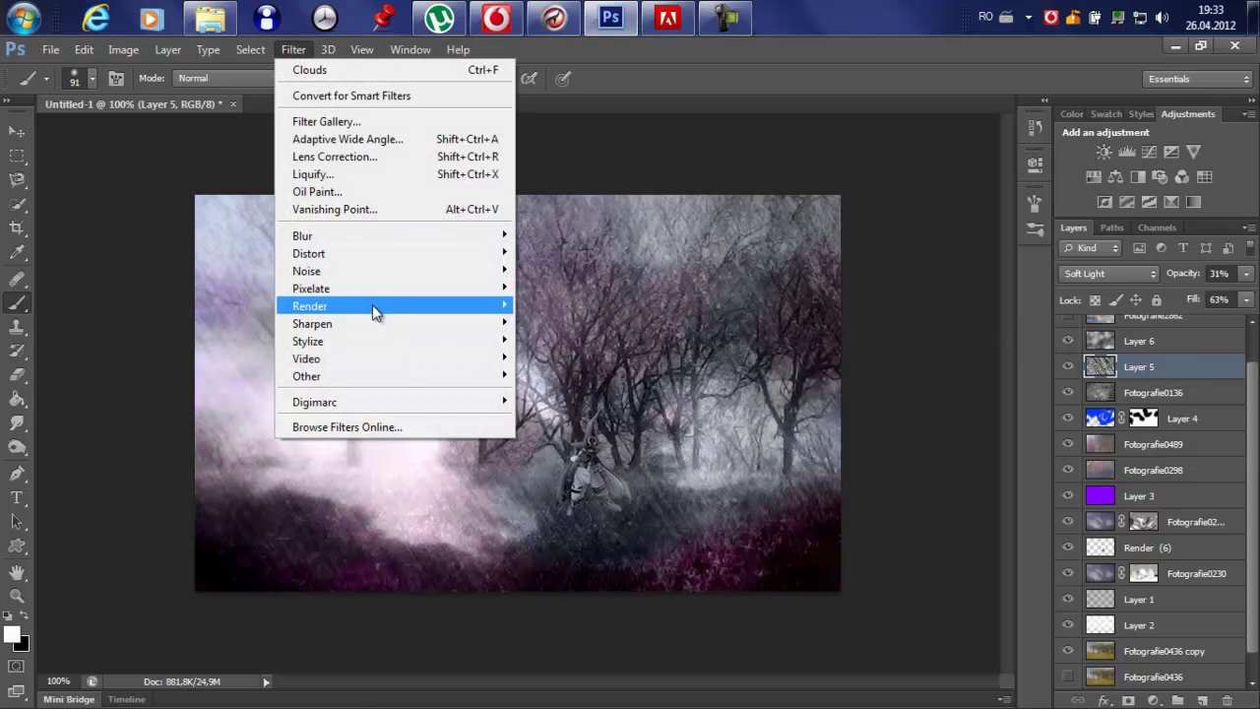
pyautogui.moveTo(365, 313)
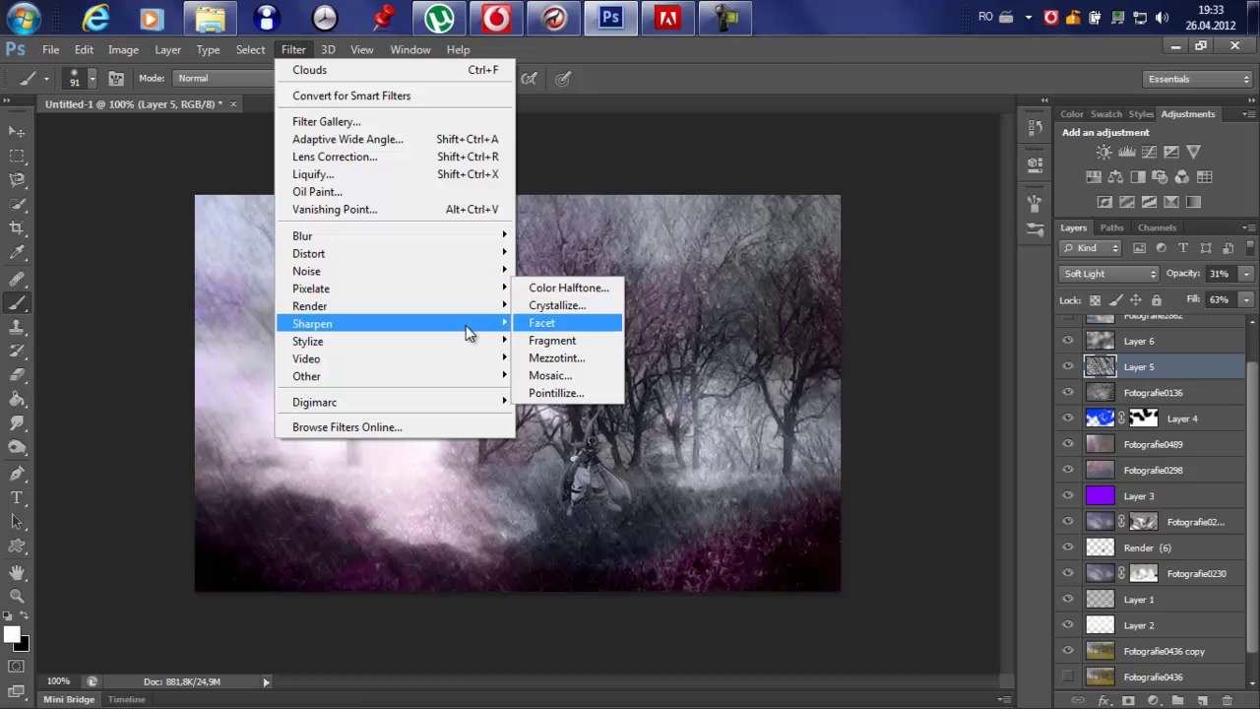
pyautogui.click(910, 169)
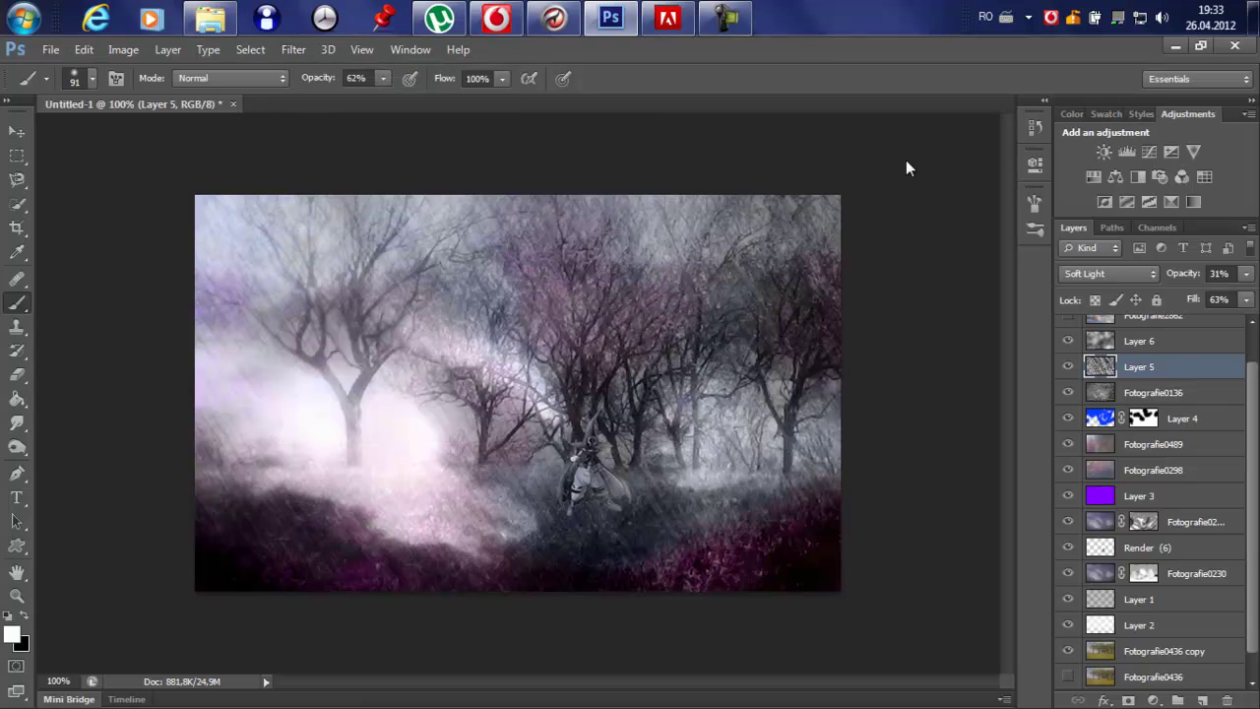
pyautogui.click(1125, 339)
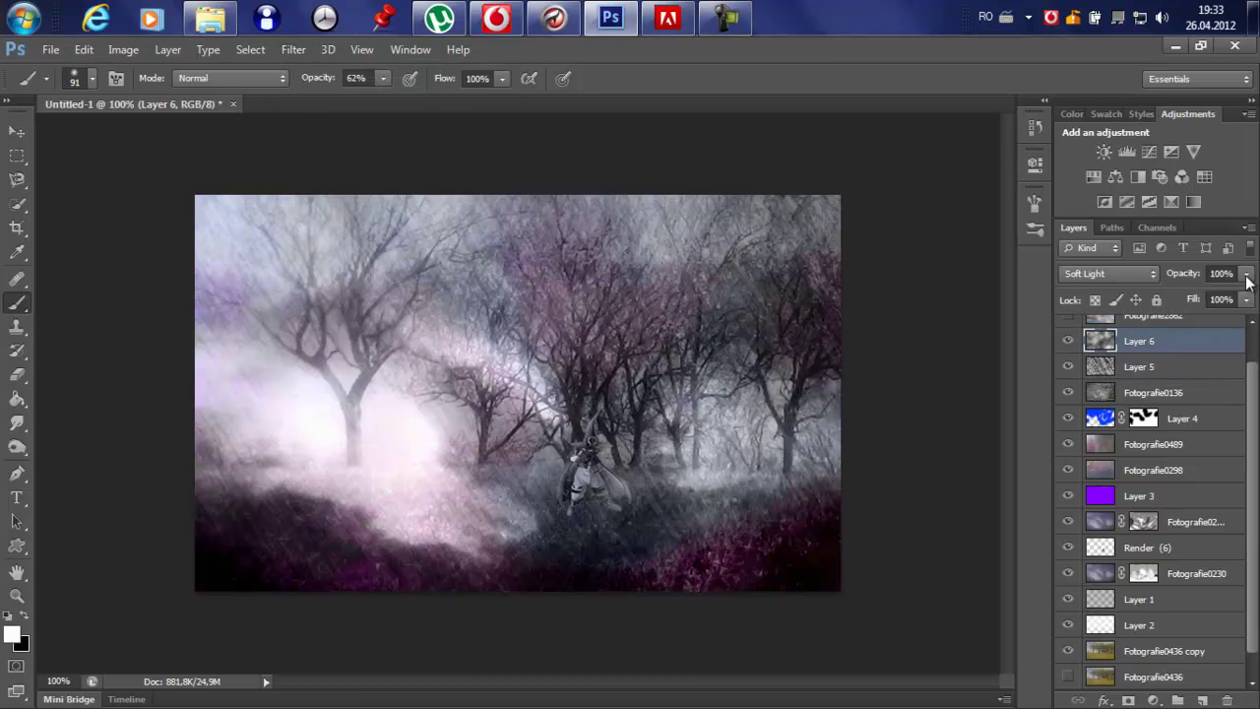
# - Show the topmost layers Fotografie2862 and Fotografie0059, toggling the visibility of each to compare its effect
pyautogui.moveTo(1257, 380); pyautogui.dragTo(1258, 349)
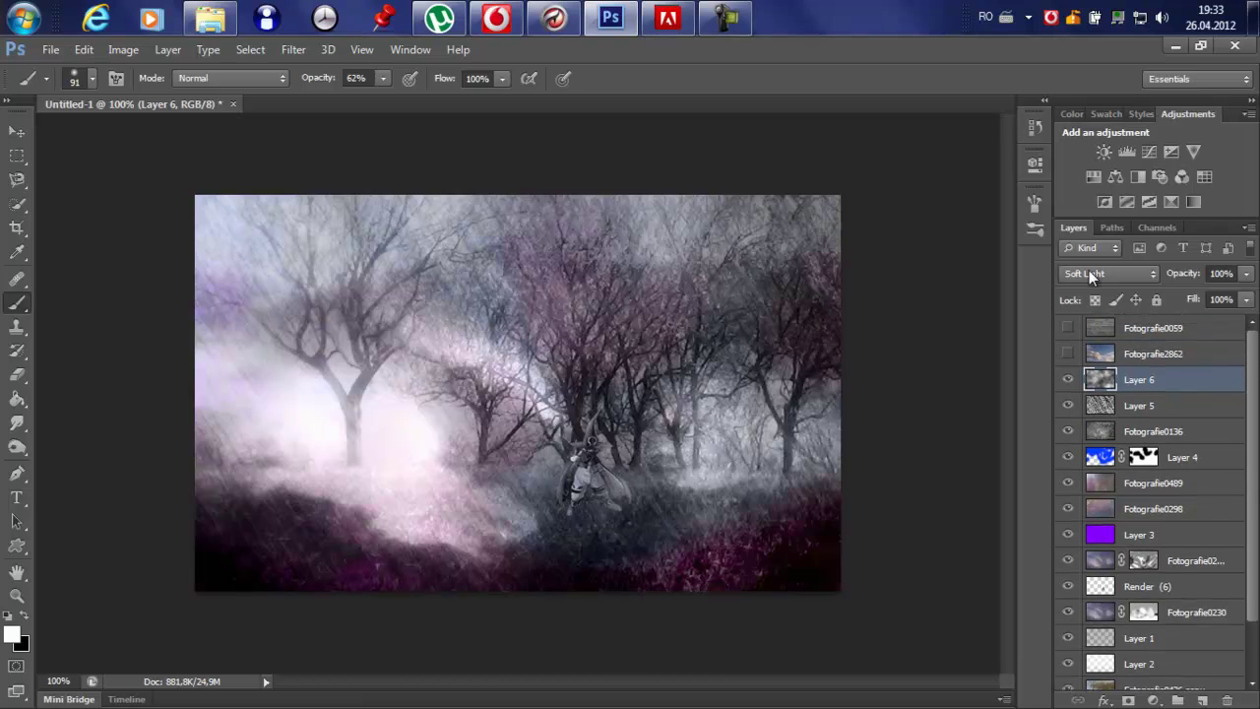
pyautogui.click(1069, 354)
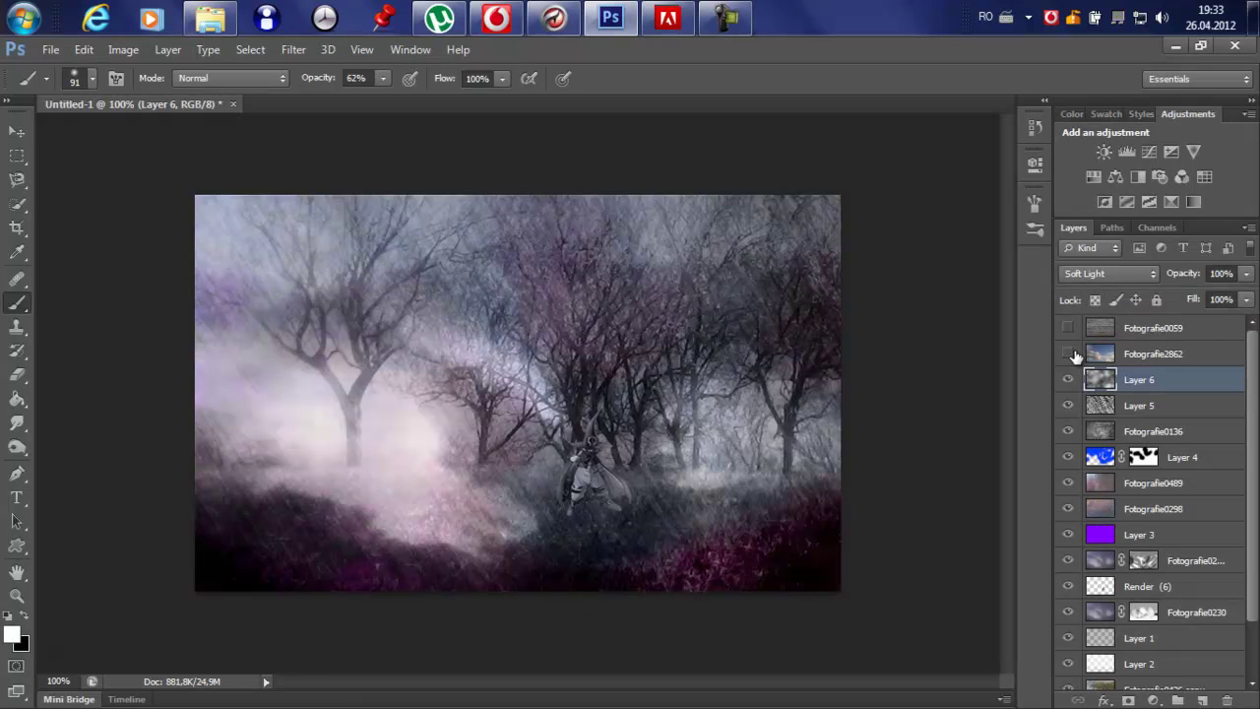
pyautogui.click(1076, 356)
pyautogui.click(1076, 356)
pyautogui.click(1172, 335)
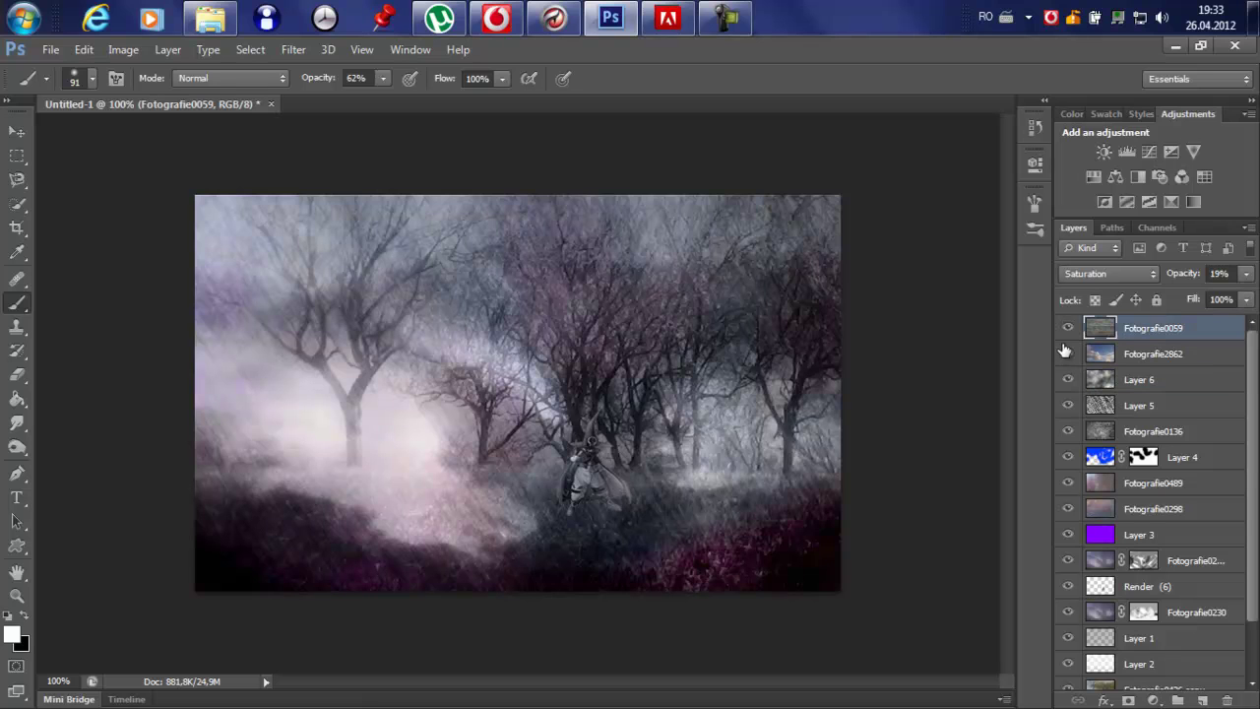
pyautogui.click(1071, 335)
pyautogui.click(1071, 335)
pyautogui.scroll(-3, 1252, 394)
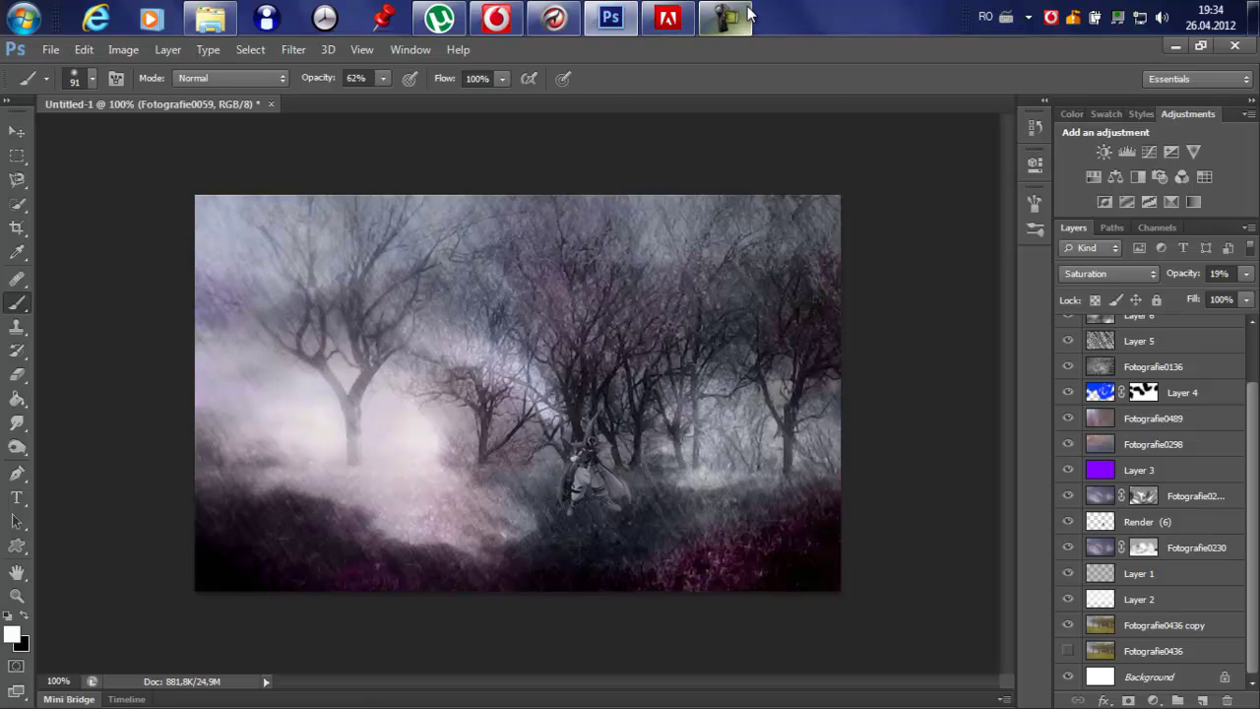
pyautogui.moveTo(748, 11)
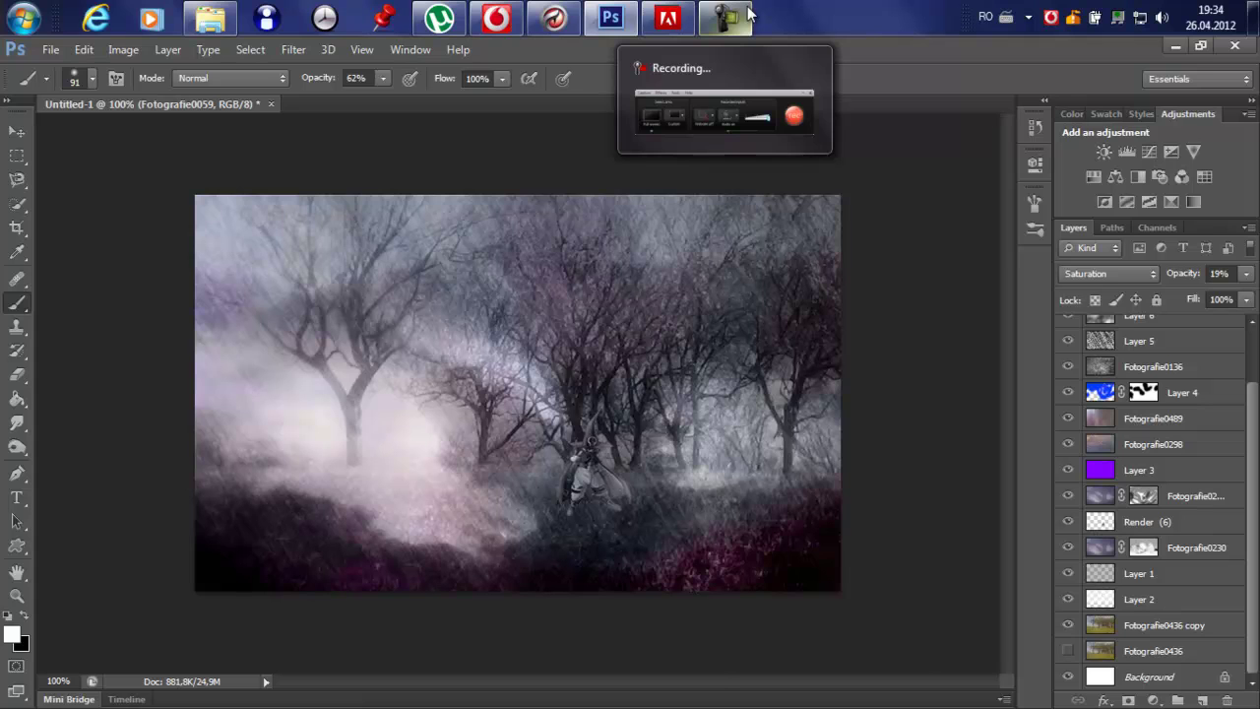
pyautogui.click(748, 12)
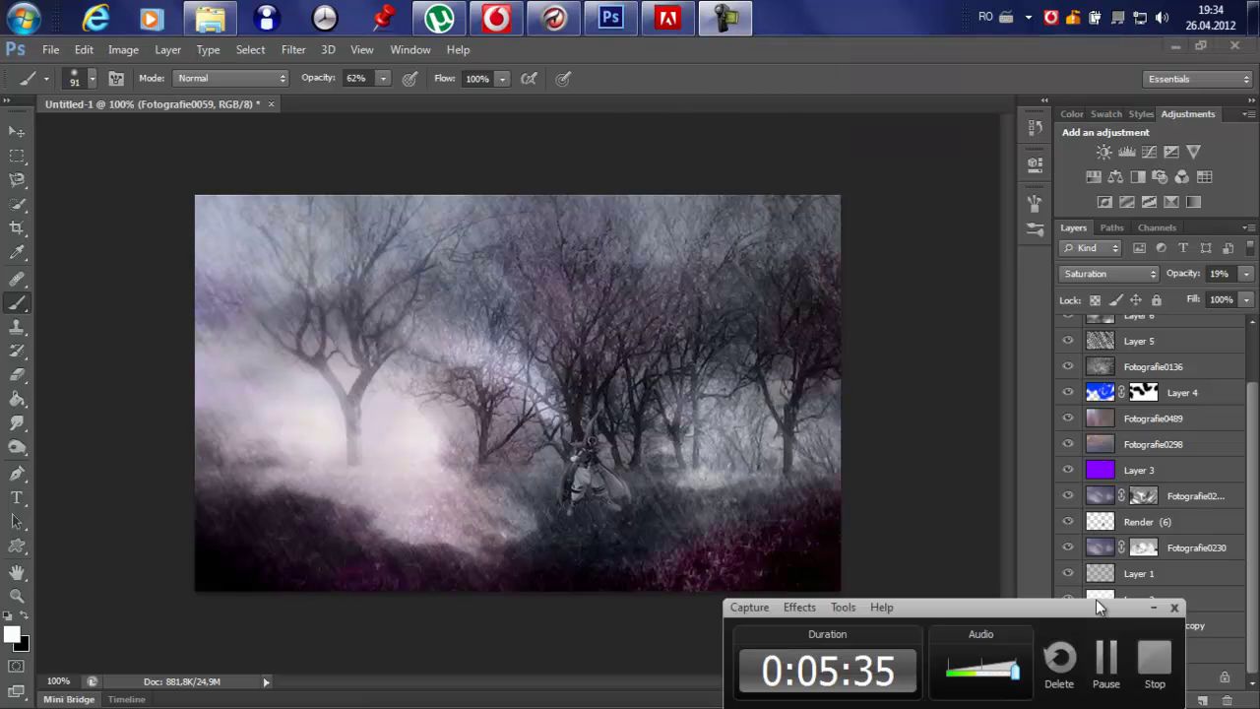